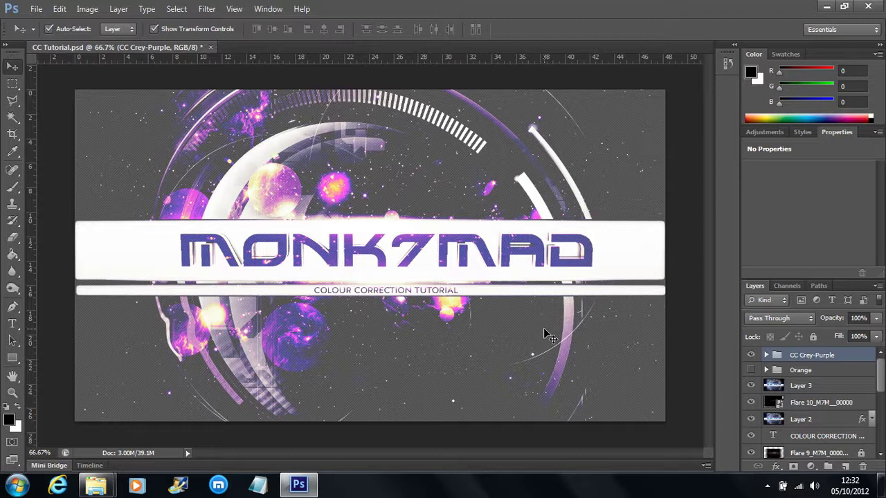
Toggle Color Fill 1 off and on to compare, then hide the CC Crey-Purple group
{"action": "left_click", "coordinate": [764, 356]}
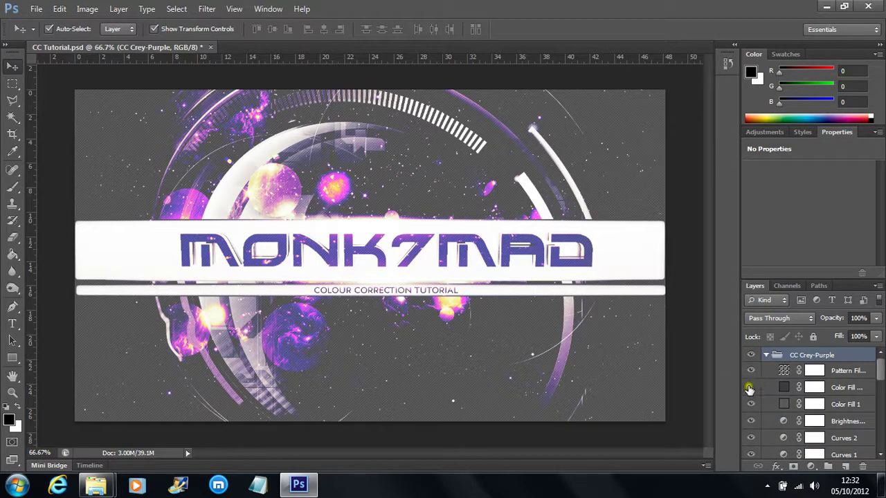
{"action": "left_click", "coordinate": [751, 405]}
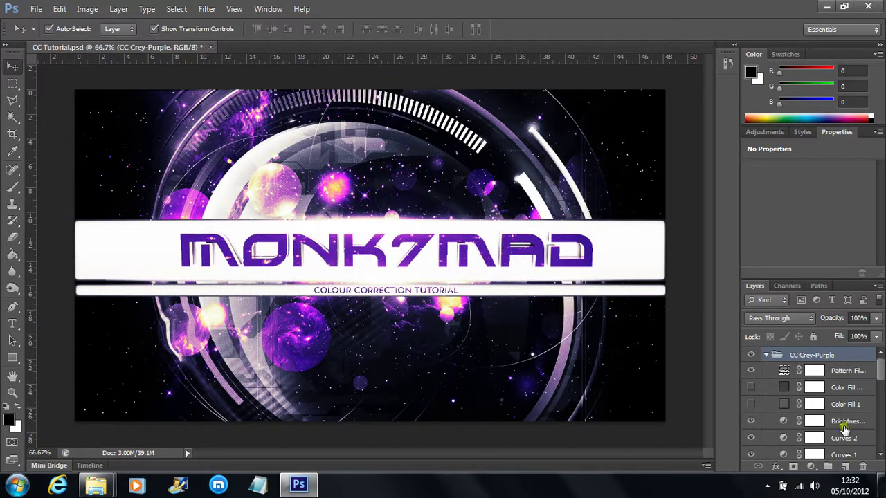
{"action": "left_click", "coordinate": [751, 404]}
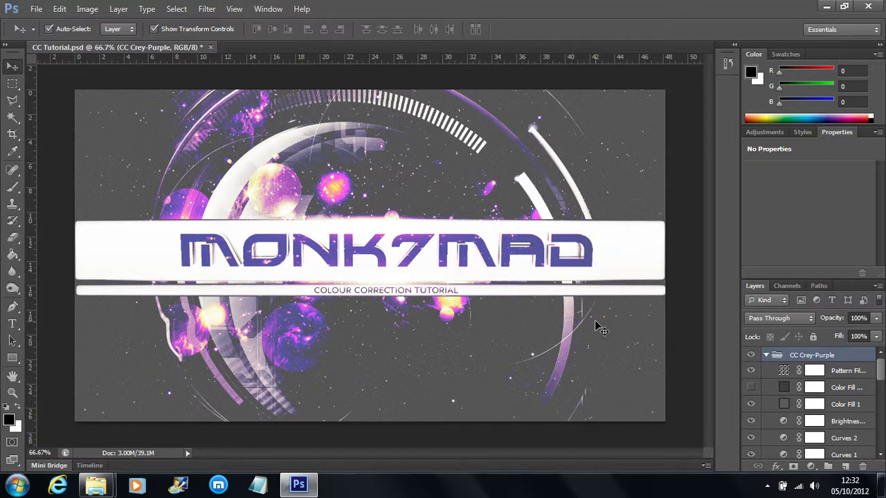
{"action": "left_click", "coordinate": [767, 355]}
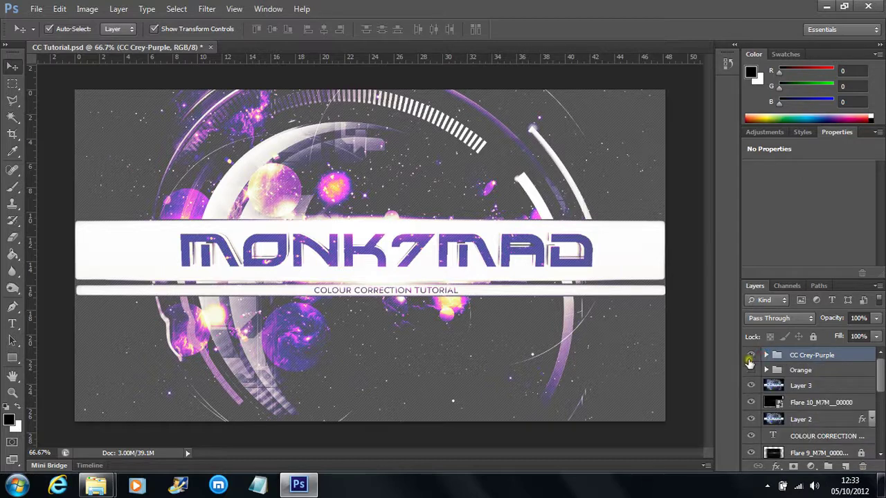
{"action": "left_click", "coordinate": [750, 356]}
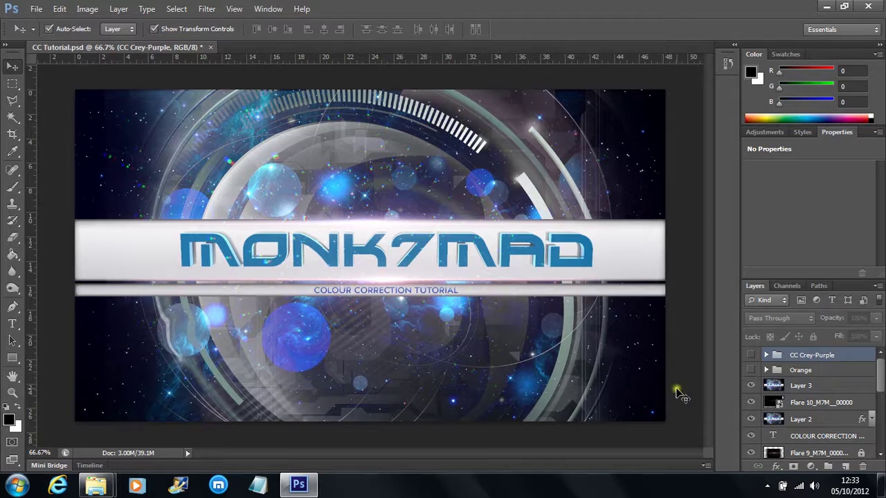
Create a new layer group and name it 'Colour correction'
{"action": "left_click", "coordinate": [828, 466]}
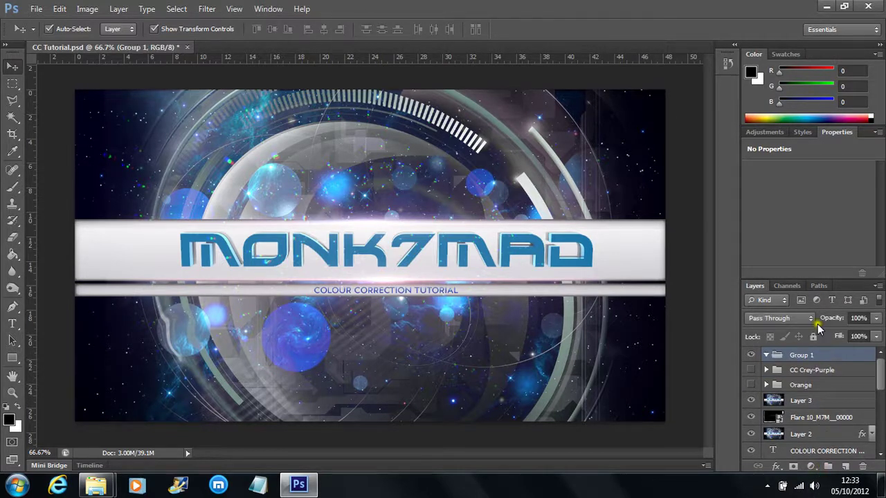
{"action": "double_click", "coordinate": [800, 354]}
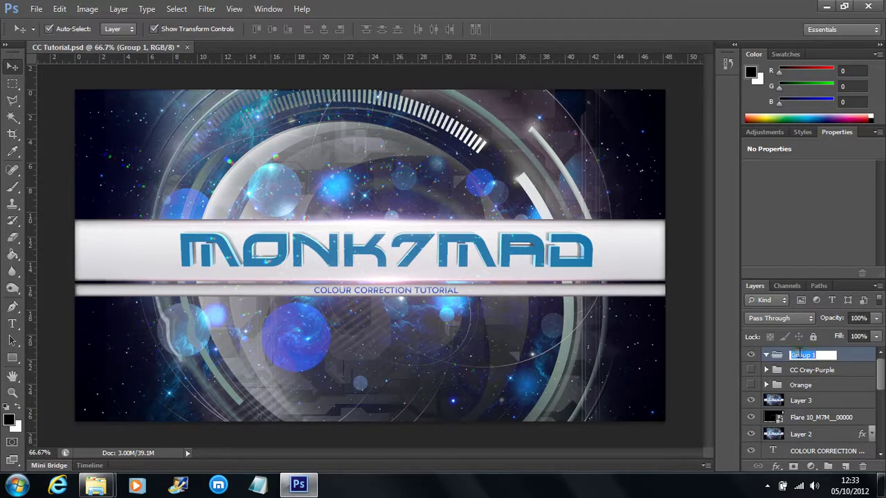
{"action": "type", "text": "Colour correction"}
{"action": "key", "text": "Return"}
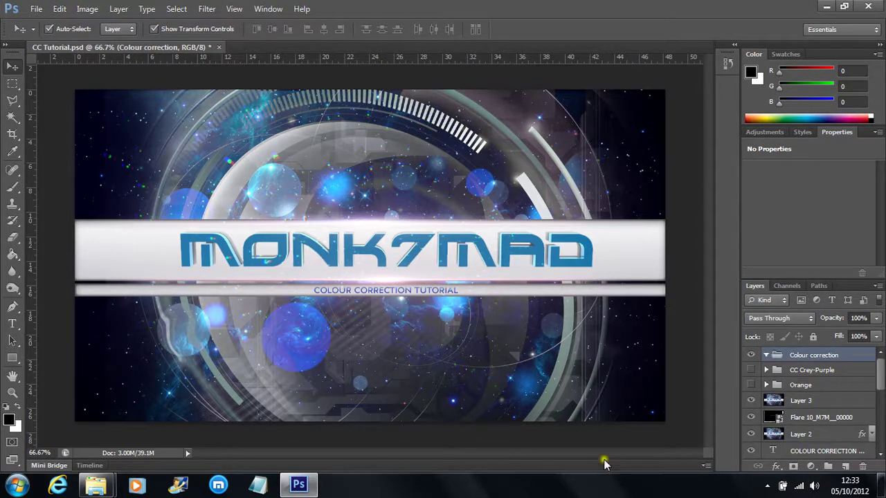
{"action": "left_click", "coordinate": [813, 468]}
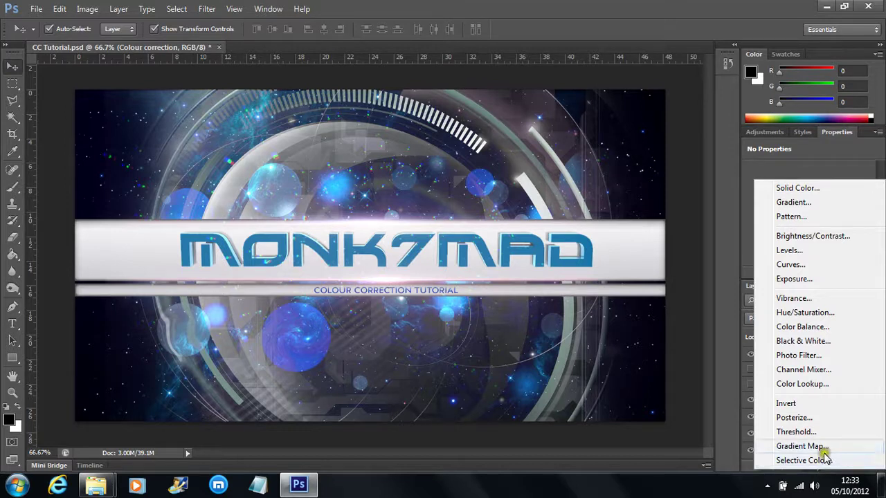
Add a black-to-white Gradient Map blended as Hard Light, comparing it on and off
{"action": "left_click", "coordinate": [823, 448]}
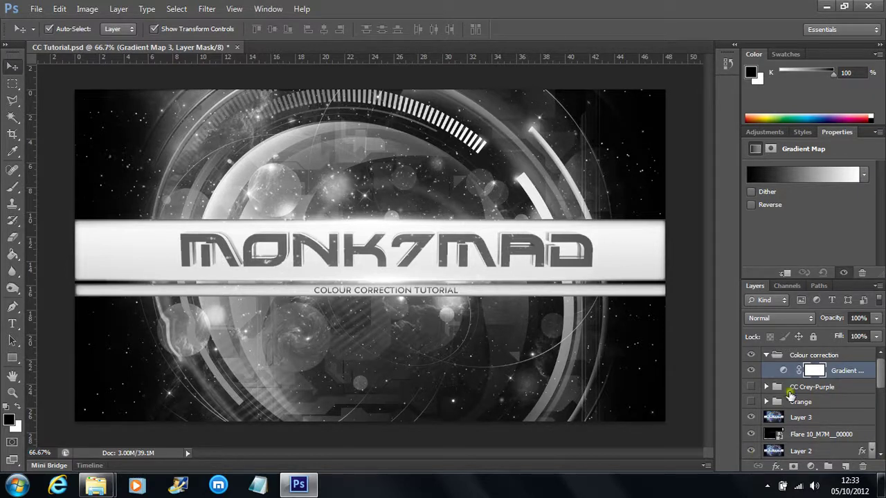
{"action": "left_click", "coordinate": [787, 323]}
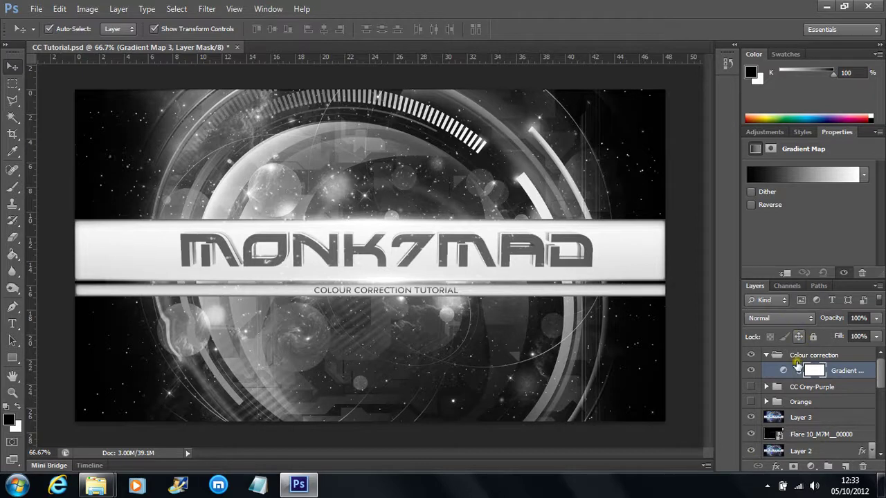
{"action": "left_click", "coordinate": [765, 328]}
{"action": "left_click", "coordinate": [795, 319]}
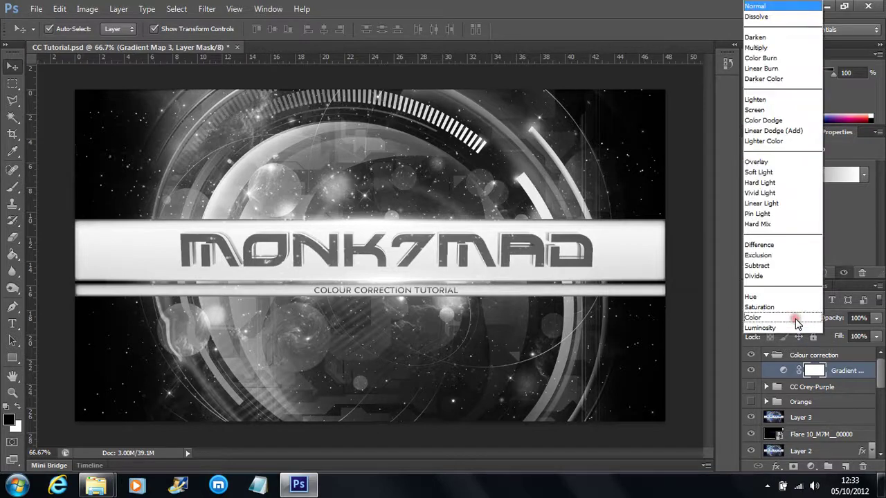
{"action": "left_click", "coordinate": [772, 183]}
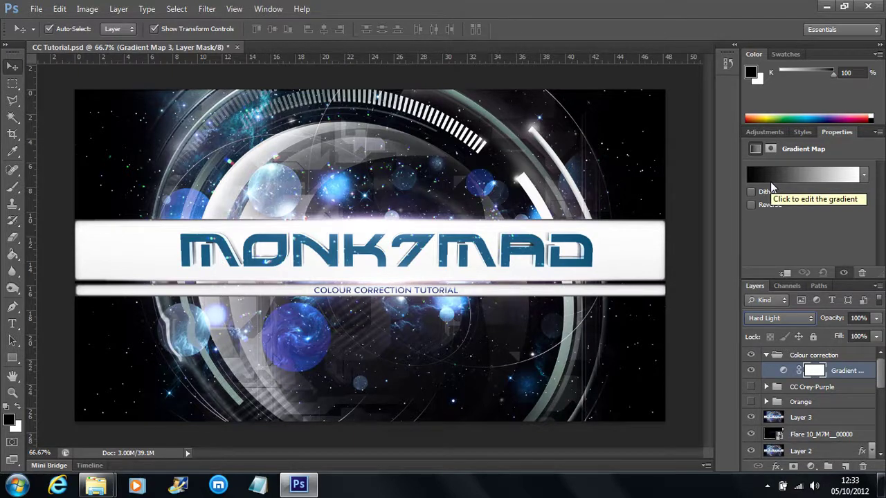
{"action": "left_click", "coordinate": [751, 372]}
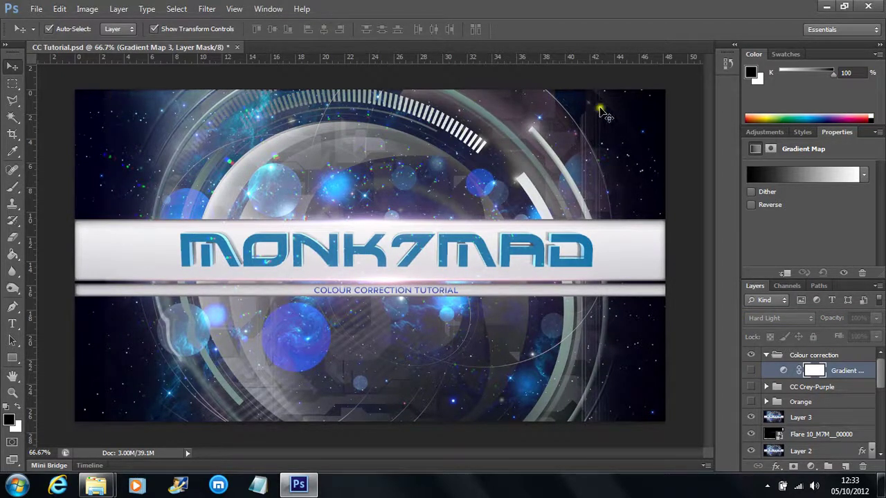
{"action": "left_click", "coordinate": [751, 371]}
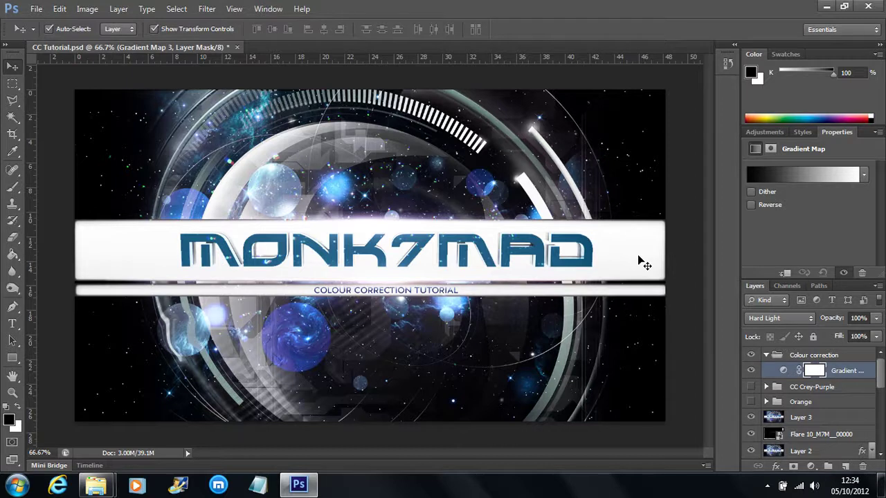
Move the Gradient Map layer up within the Colour correction group and select the group
{"action": "left_click", "coordinate": [837, 374]}
{"action": "left_click_drag", "start_coordinate": [837, 374], "coordinate": [833, 357]}
{"action": "left_click", "coordinate": [767, 355]}
{"action": "left_click", "coordinate": [766, 355]}
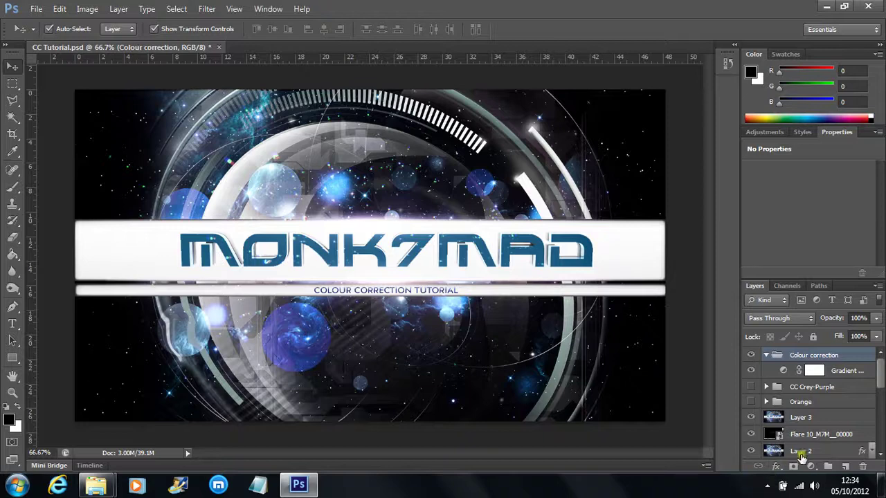
Add a second Gradient Map using the copper-orange preset, blended as Hue
{"action": "left_click", "coordinate": [810, 466]}
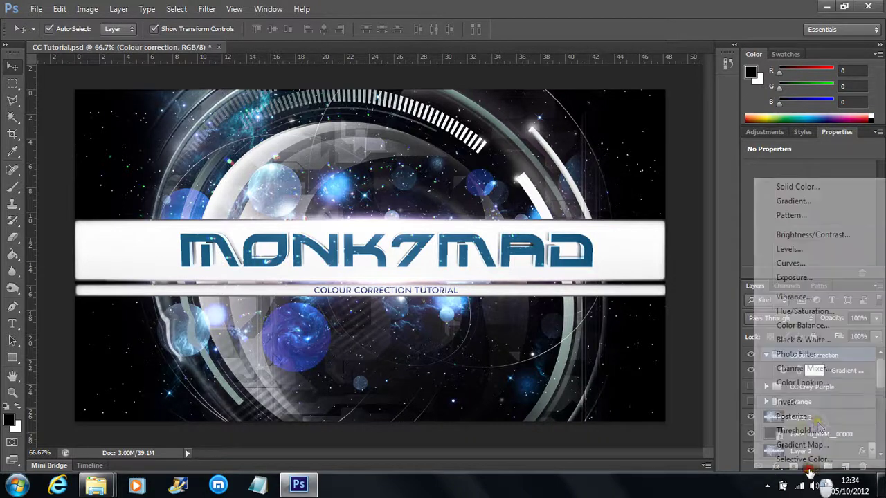
{"action": "left_click", "coordinate": [810, 446]}
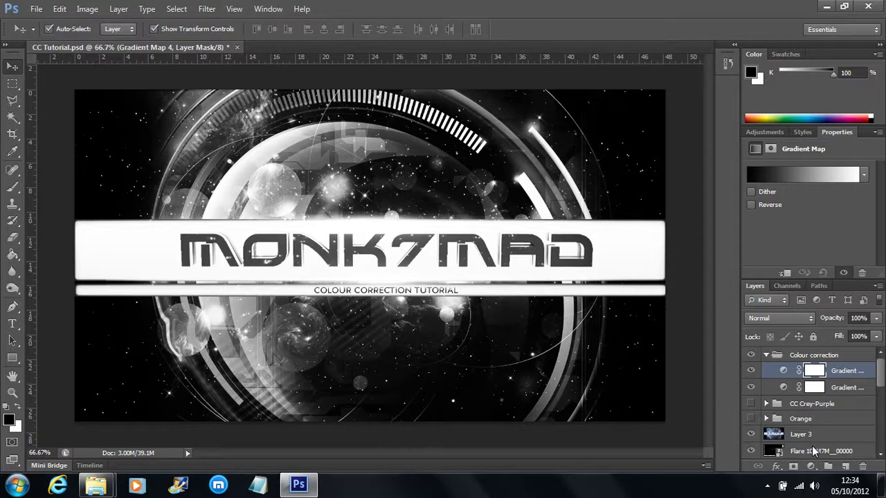
{"action": "left_click", "coordinate": [866, 174]}
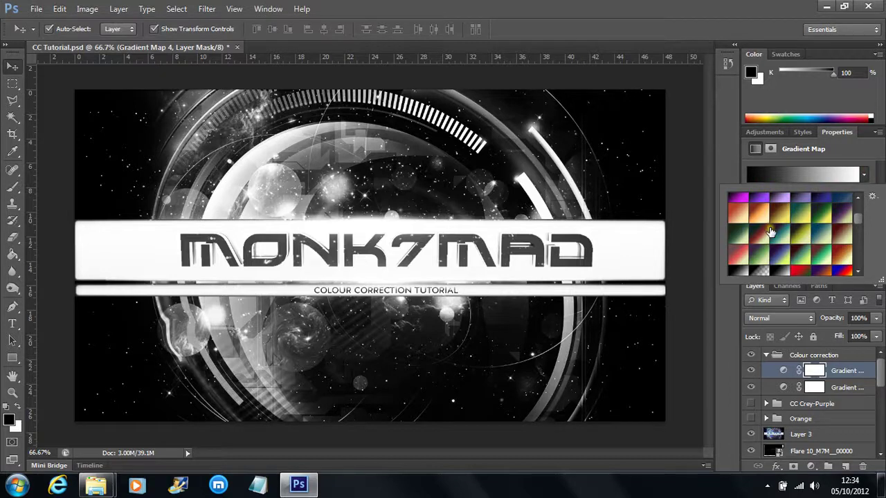
{"action": "left_click", "coordinate": [765, 220]}
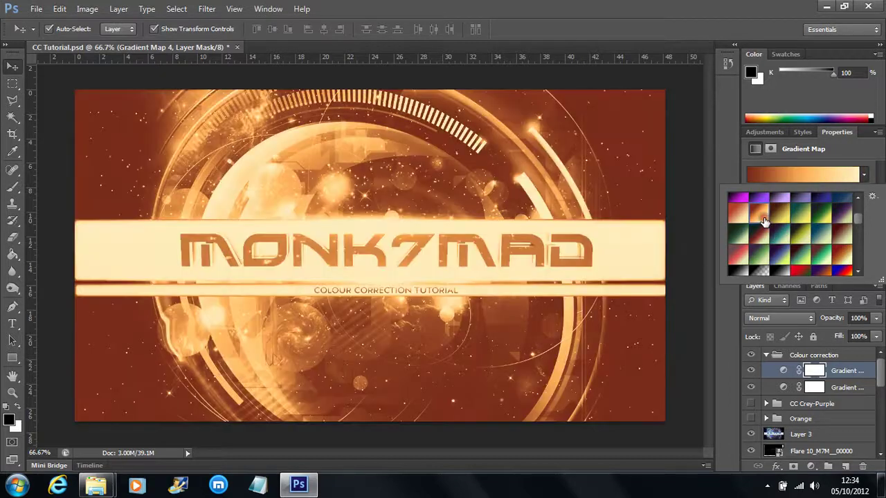
{"action": "left_click", "coordinate": [778, 320]}
{"action": "left_click", "coordinate": [776, 299]}
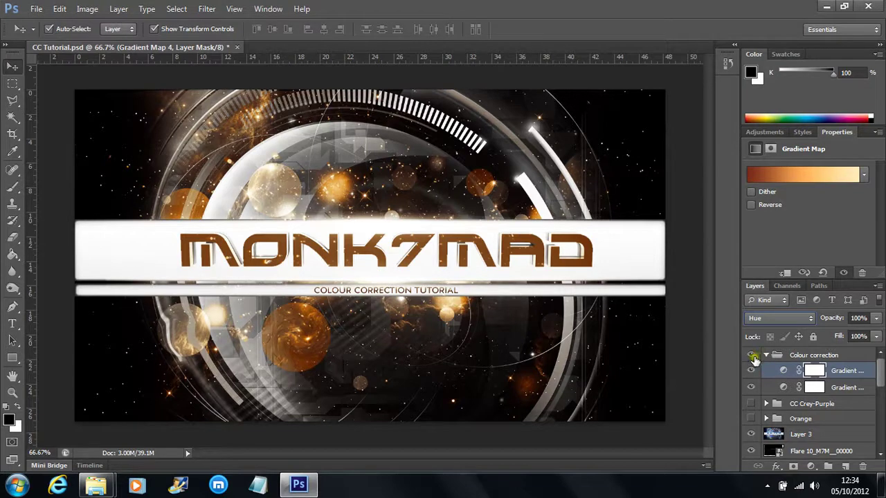
Compare the result with the Orange group's grade, leaving Orange hidden and Colour correction visible
{"action": "left_click", "coordinate": [751, 355]}
{"action": "left_click", "coordinate": [752, 420]}
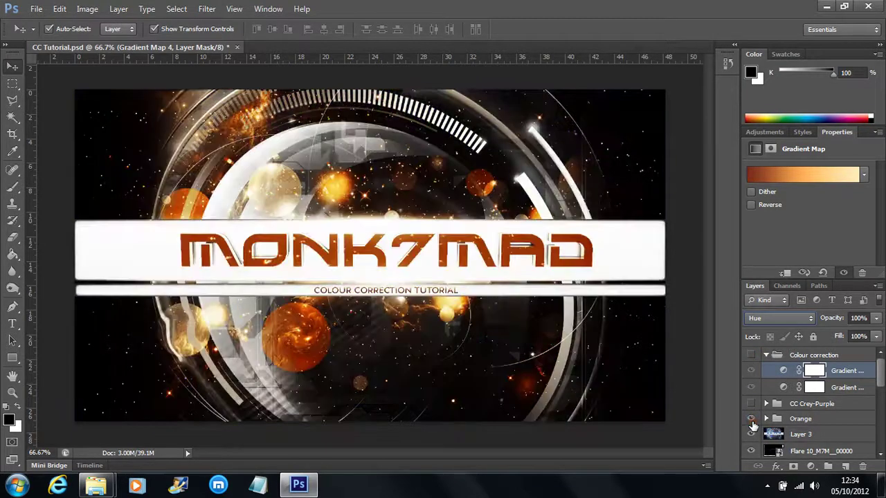
{"action": "left_click", "coordinate": [762, 420]}
{"action": "left_click", "coordinate": [766, 419]}
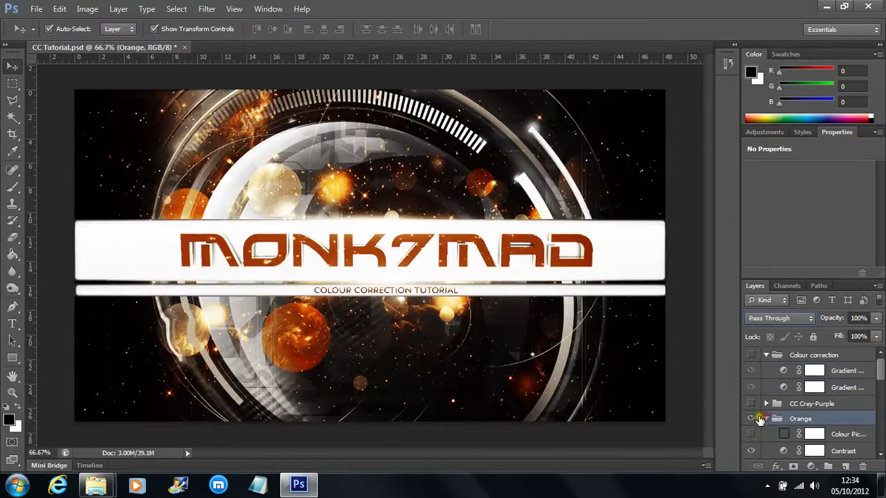
{"action": "left_click", "coordinate": [752, 434]}
{"action": "left_click", "coordinate": [753, 434]}
{"action": "left_click", "coordinate": [766, 420]}
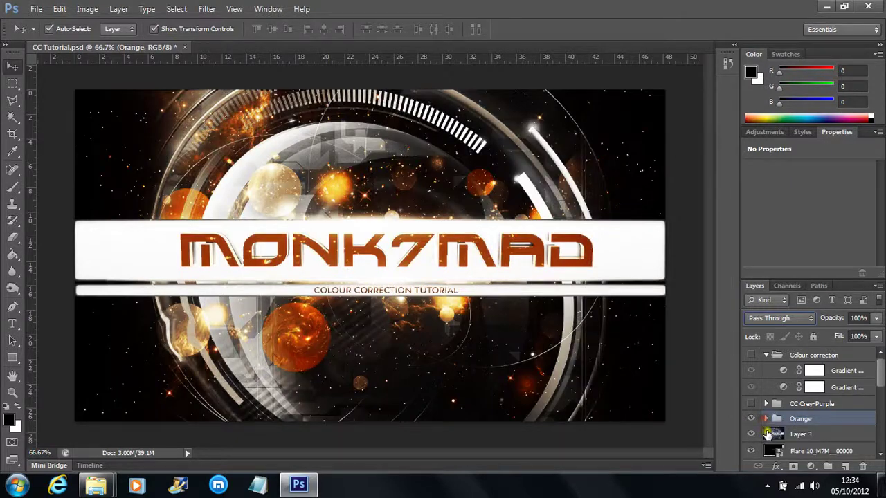
{"action": "left_click", "coordinate": [754, 357]}
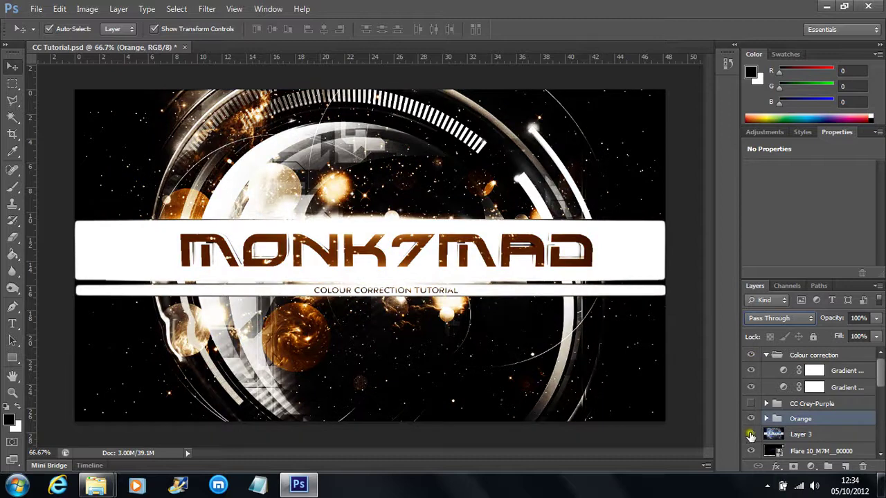
{"action": "left_click", "coordinate": [751, 419]}
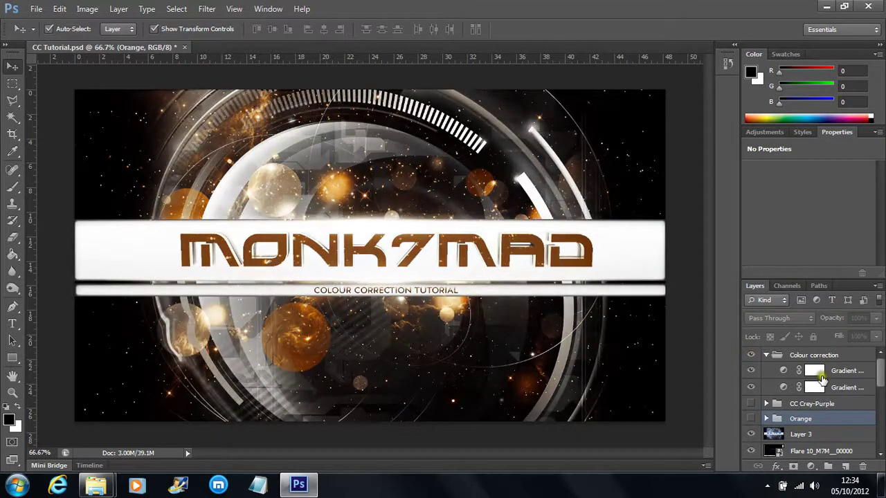
{"action": "left_click", "coordinate": [817, 372]}
Try several gradient presets on the top gradient map: green-yellow, purple, red, violet, grey, magenta, red-green
{"action": "left_click", "coordinate": [863, 175]}
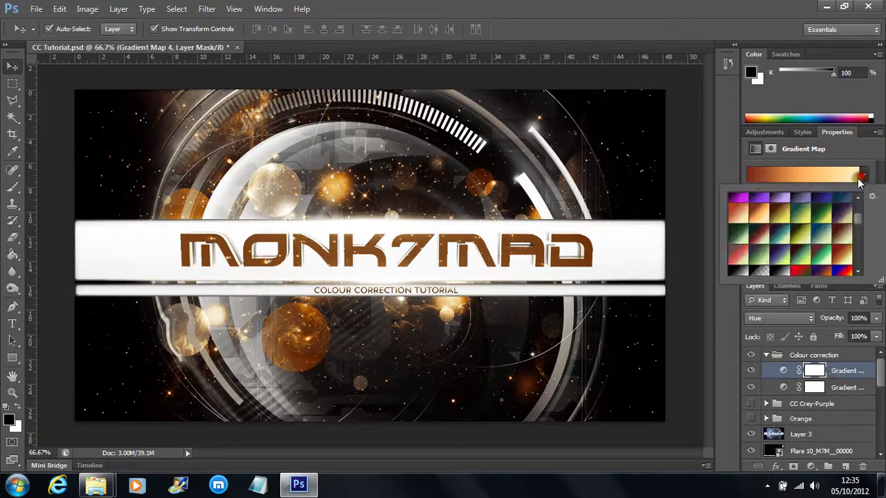
{"action": "left_click", "coordinate": [815, 222]}
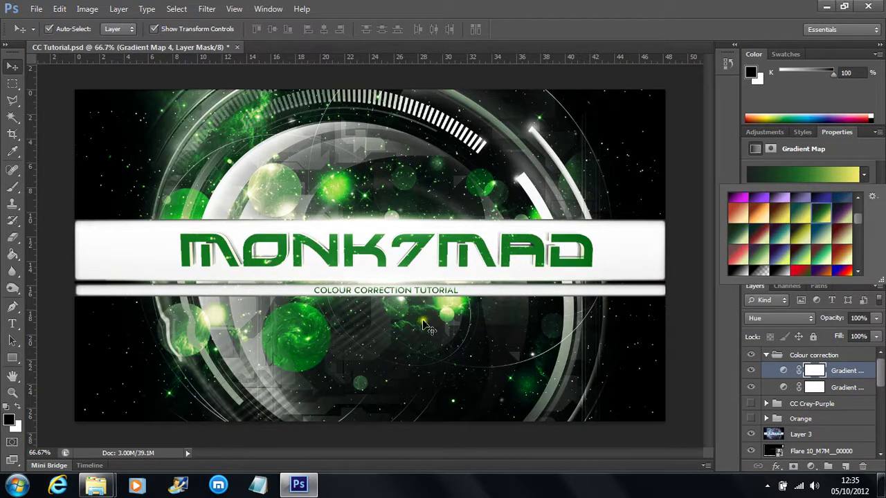
{"action": "scroll", "coordinate": [797, 243], "scroll_direction": "down", "scroll_amount": 1}
{"action": "left_click", "coordinate": [794, 245]}
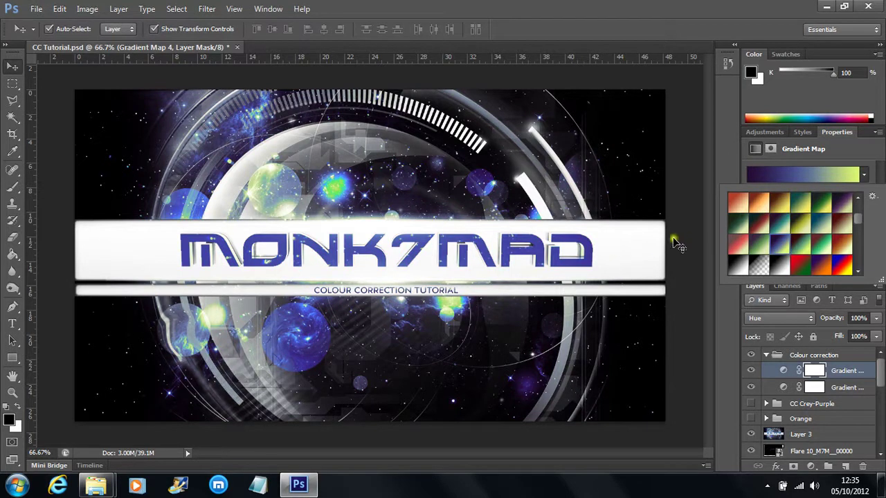
{"action": "left_click", "coordinate": [739, 244]}
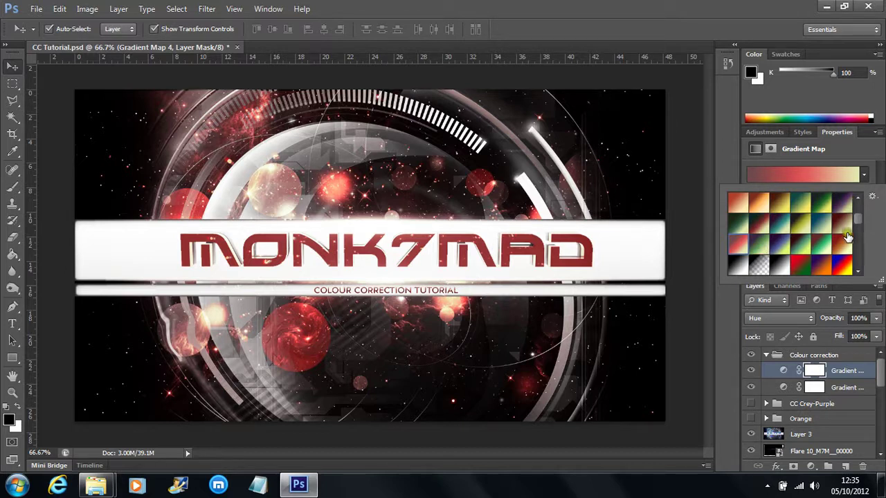
{"action": "left_click", "coordinate": [818, 266]}
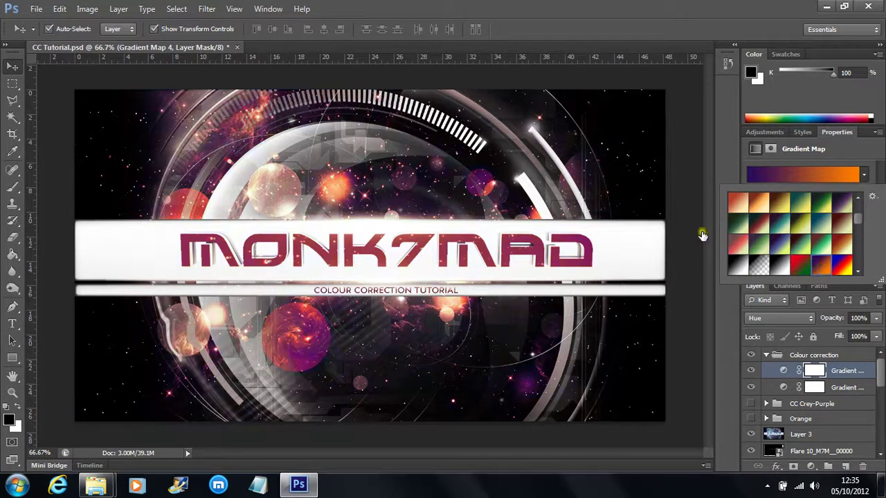
{"action": "scroll", "coordinate": [860, 233], "scroll_direction": "down", "scroll_amount": 3}
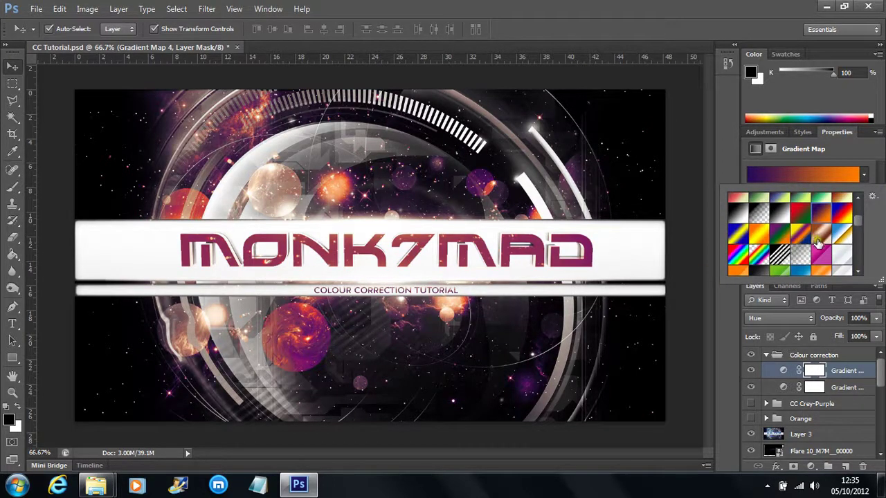
{"action": "left_click", "coordinate": [848, 256]}
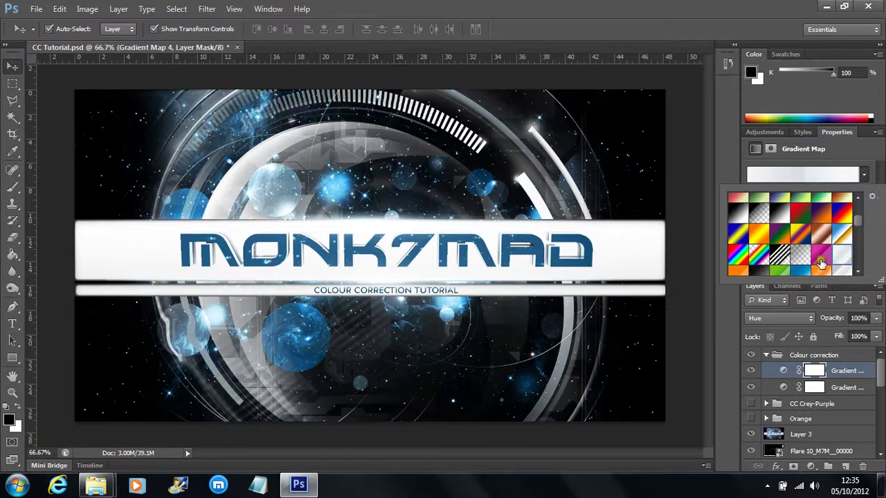
{"action": "left_click", "coordinate": [819, 261]}
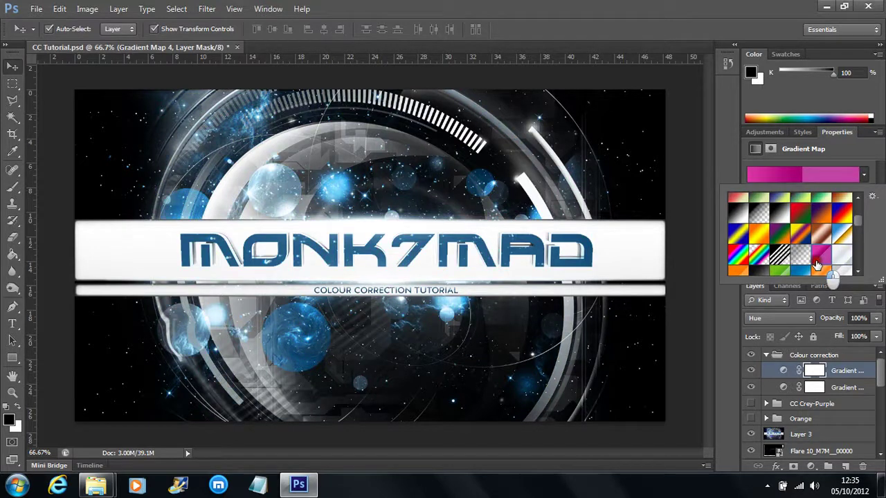
{"action": "left_click", "coordinate": [781, 261]}
{"action": "left_click", "coordinate": [796, 233]}
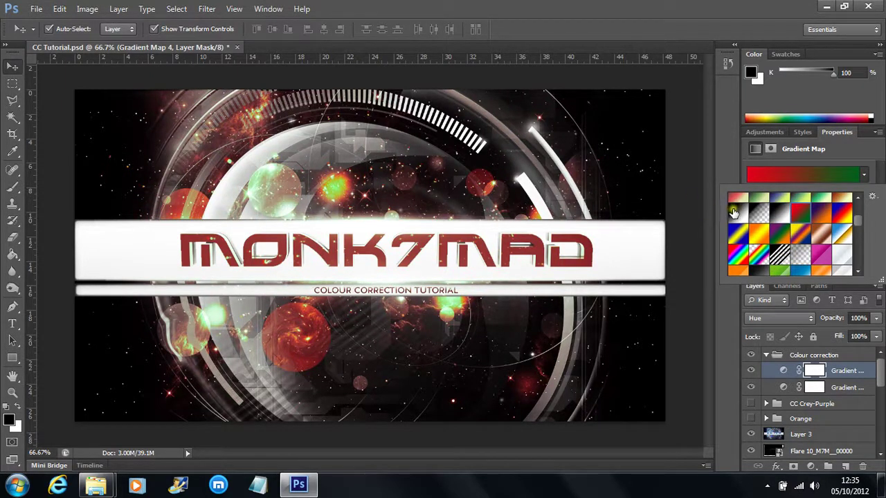
Settle on the dark-green-to-yellow gradient preset and close the preset picker
{"action": "scroll", "coordinate": [803, 225], "scroll_direction": "up", "scroll_amount": 3}
{"action": "left_click", "coordinate": [820, 231]}
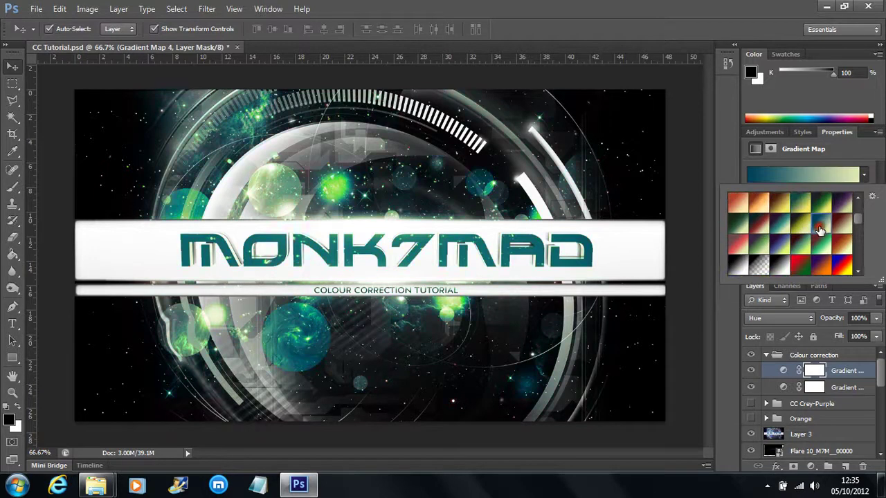
{"action": "left_click", "coordinate": [802, 241]}
{"action": "left_click", "coordinate": [802, 224]}
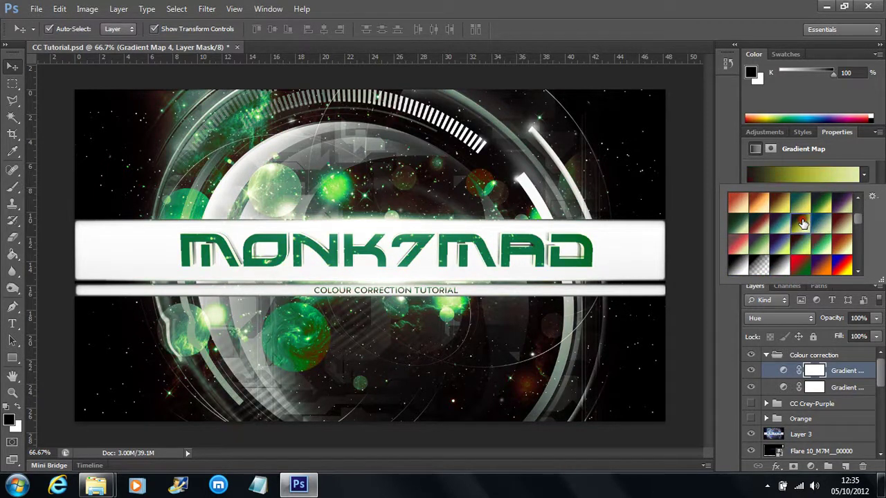
{"action": "left_click", "coordinate": [821, 207]}
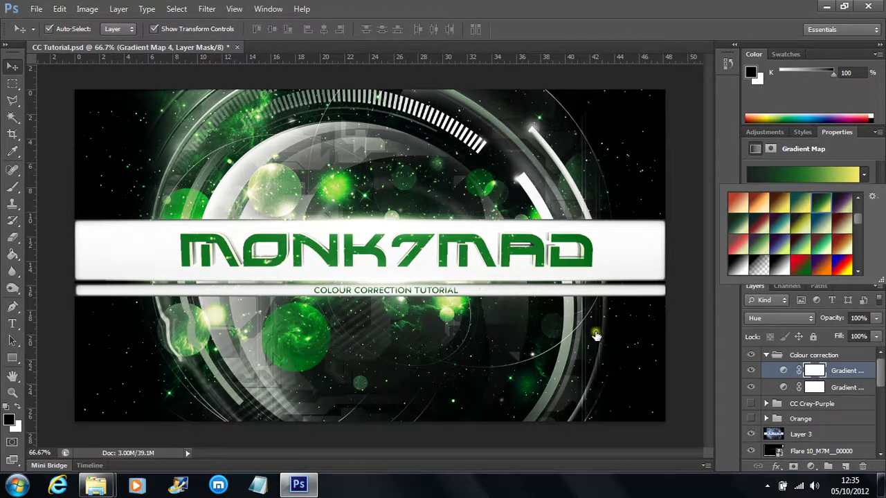
{"action": "left_click", "coordinate": [879, 377]}
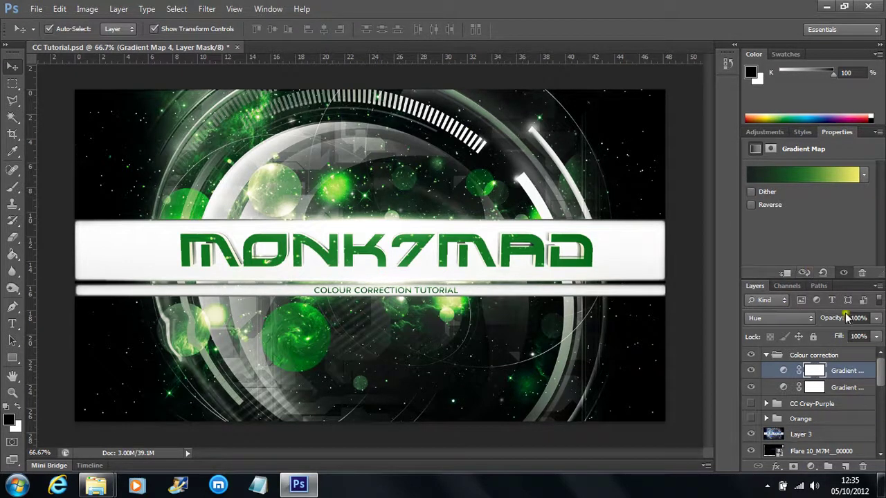
{"action": "left_click", "coordinate": [818, 469]}
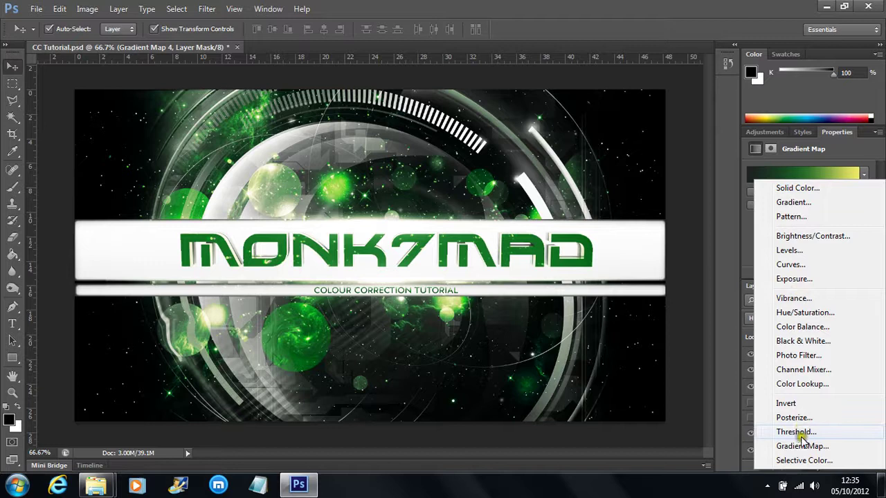
Add a Curves layer in a floating Properties panel with an S-curve lifting highlights and deepening shadows
{"action": "left_click", "coordinate": [821, 264]}
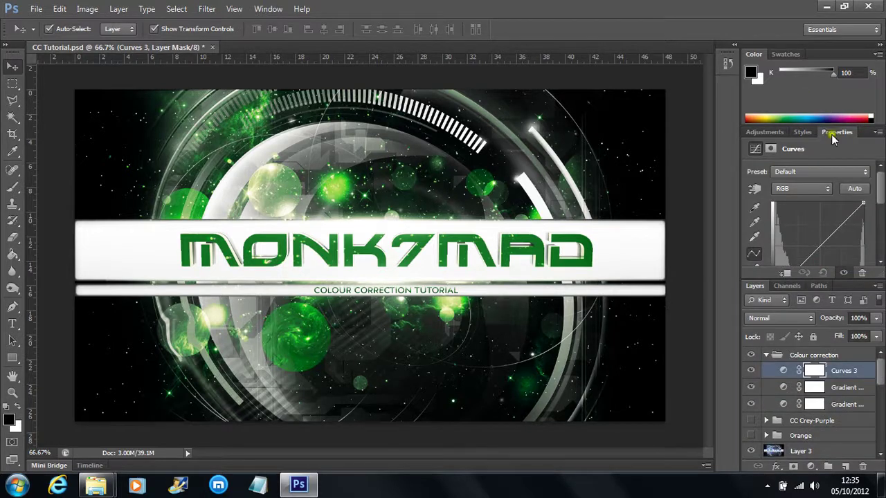
{"action": "left_click_drag", "start_coordinate": [831, 134], "coordinate": [626, 88]}
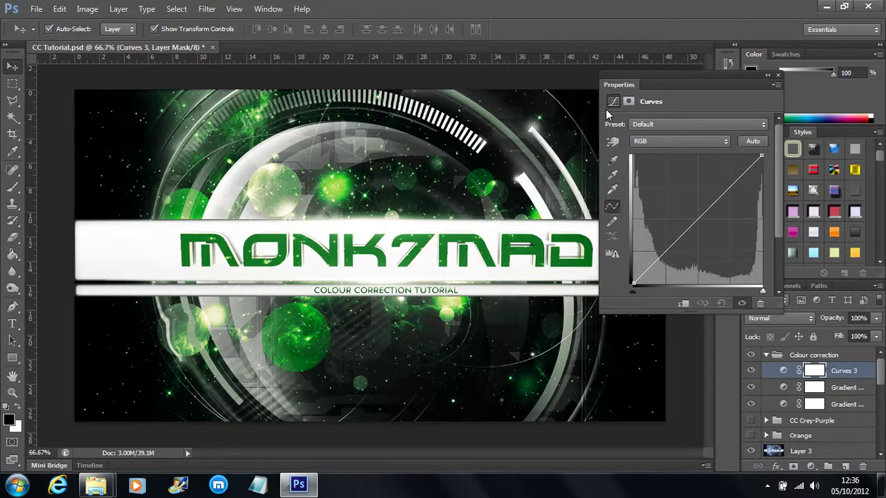
{"action": "left_click_drag", "start_coordinate": [734, 184], "coordinate": [733, 178]}
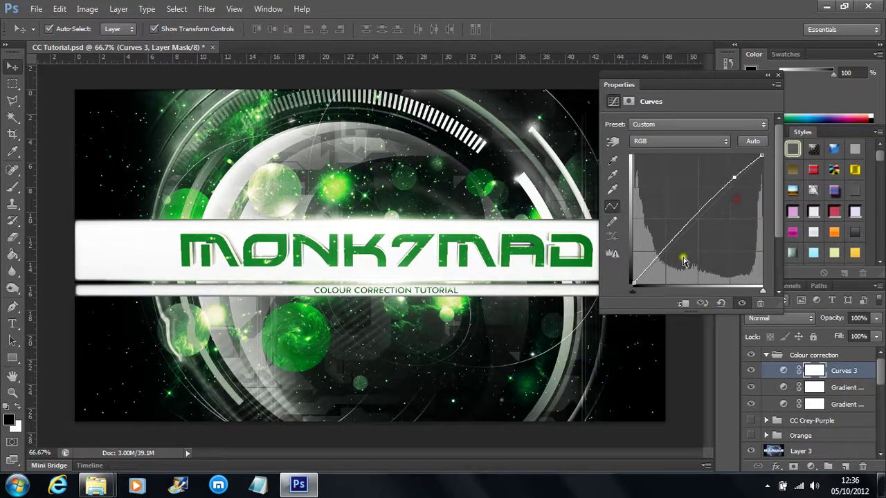
{"action": "left_click_drag", "start_coordinate": [675, 241], "coordinate": [671, 254]}
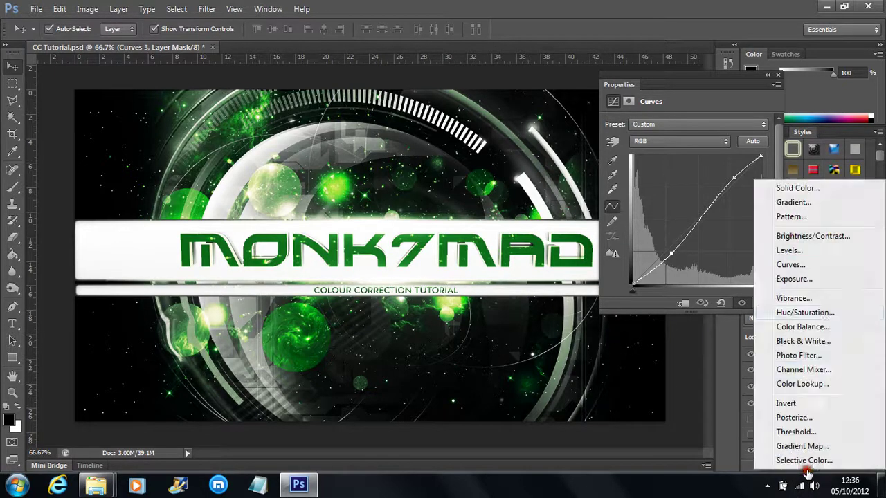
{"action": "left_click", "coordinate": [811, 468]}
Add a second Curves layer and reshape its Red channel curve, lowering the lower tones
{"action": "left_click", "coordinate": [796, 264]}
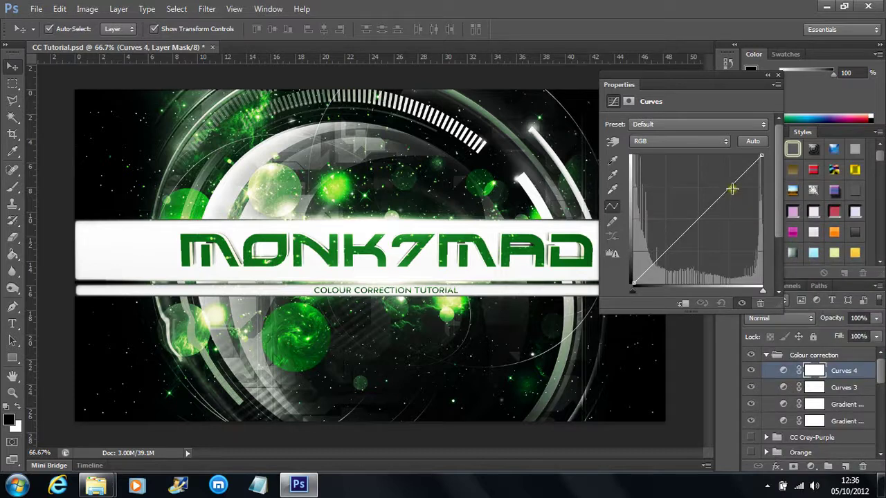
{"action": "left_click", "coordinate": [698, 141]}
{"action": "left_click", "coordinate": [699, 142]}
{"action": "left_click", "coordinate": [722, 140]}
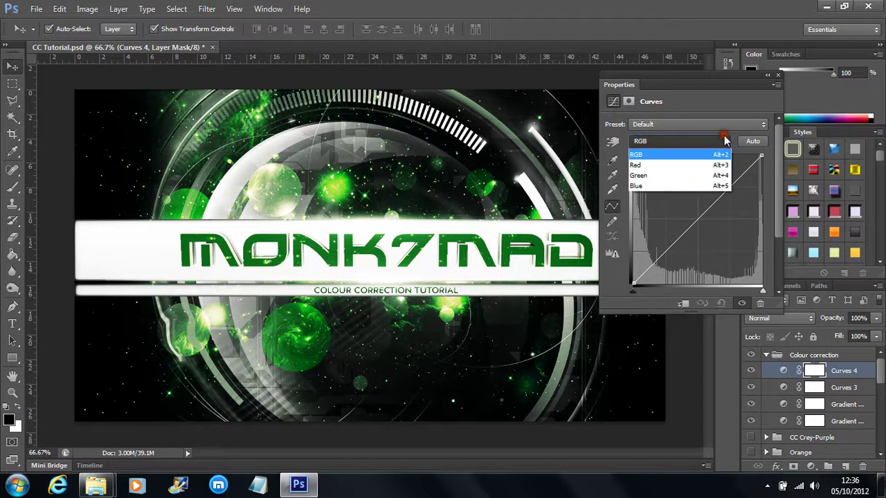
{"action": "left_click", "coordinate": [696, 154]}
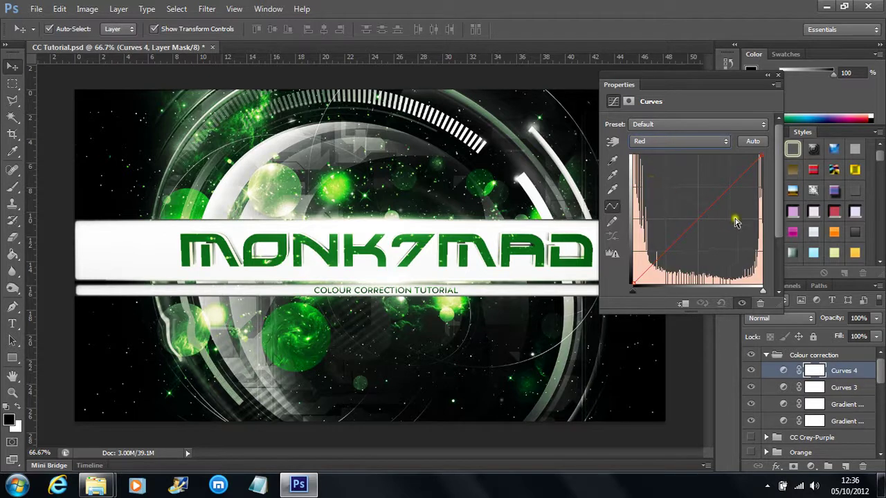
{"action": "mouse_move", "coordinate": [735, 183]}
{"action": "left_mouse_down"}
{"action": "mouse_move", "coordinate": [741, 187]}
{"action": "mouse_move", "coordinate": [737, 174]}
{"action": "mouse_move", "coordinate": [748, 174]}
{"action": "left_mouse_up"}
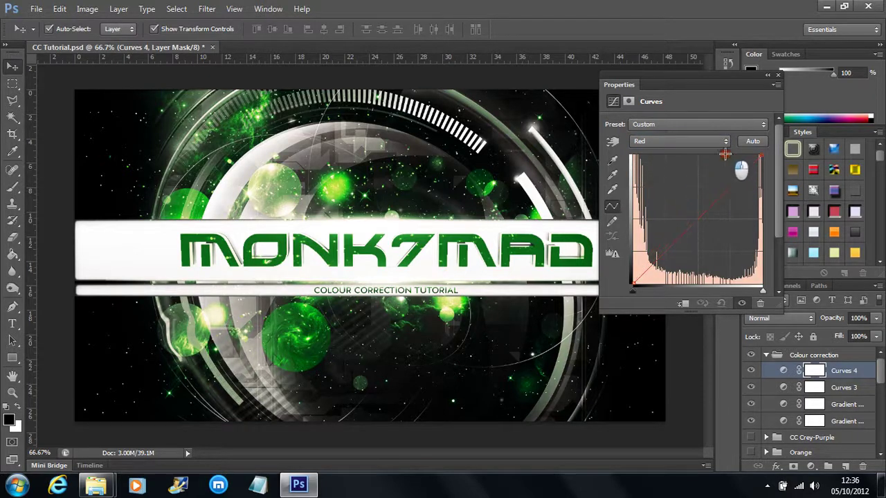
{"action": "left_click_drag", "start_coordinate": [682, 170], "coordinate": [722, 165]}
{"action": "left_click_drag", "start_coordinate": [692, 232], "coordinate": [695, 252]}
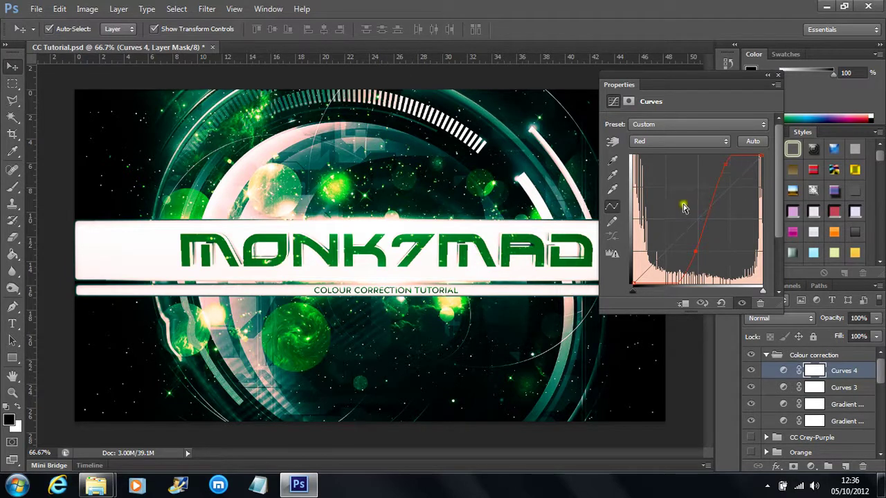
{"action": "left_click_drag", "start_coordinate": [727, 162], "coordinate": [735, 181]}
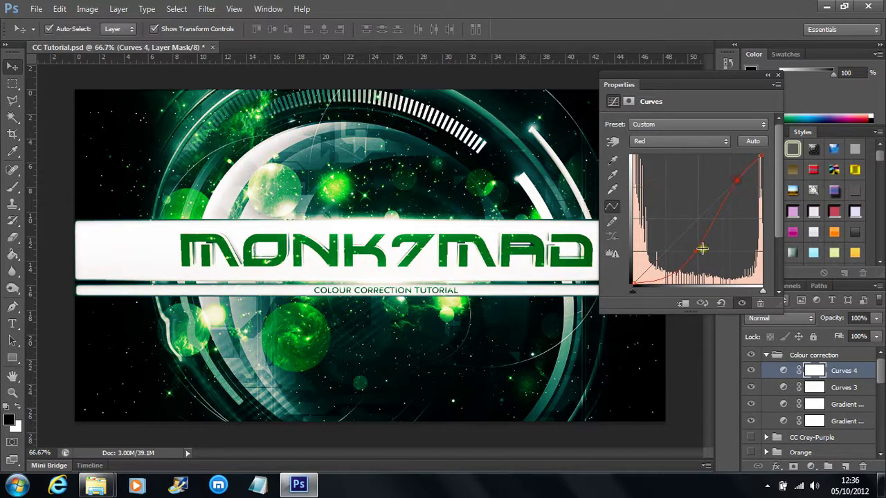
{"action": "left_click_drag", "start_coordinate": [695, 252], "coordinate": [691, 242]}
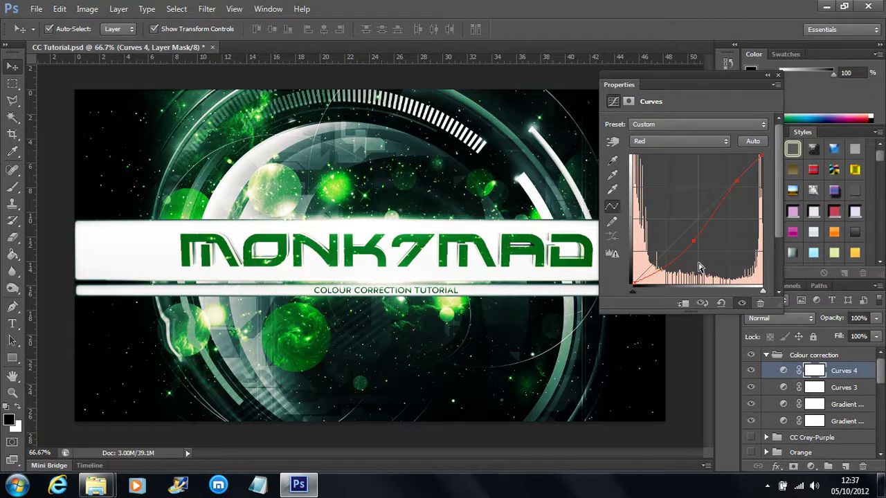
{"action": "left_click", "coordinate": [693, 142]}
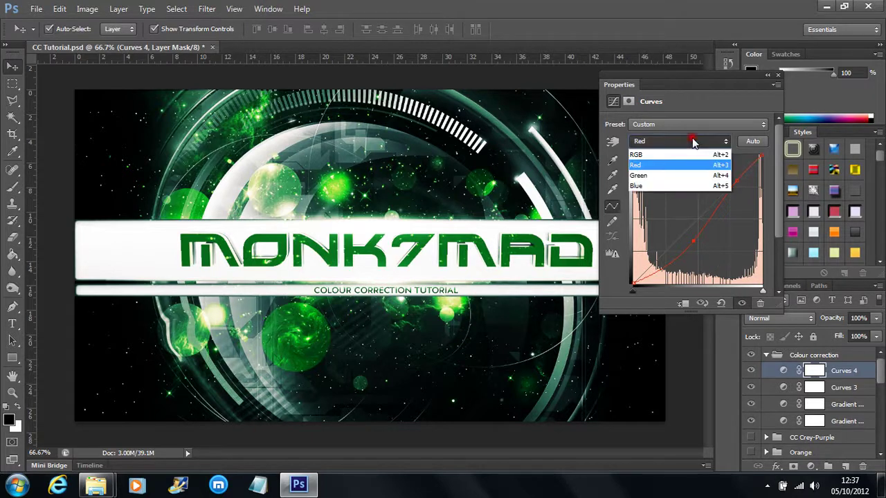
On Curves 4's Green channel, lift the upper curve and pull the shadows below the diagonal
{"action": "left_click", "coordinate": [681, 177]}
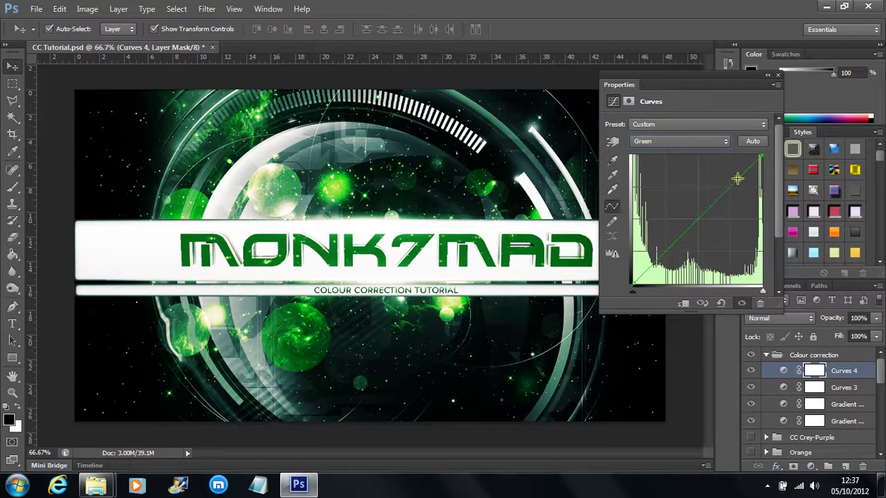
{"action": "mouse_move", "coordinate": [737, 179]}
{"action": "left_mouse_down"}
{"action": "mouse_move", "coordinate": [736, 160]}
{"action": "mouse_move", "coordinate": [736, 178]}
{"action": "mouse_move", "coordinate": [723, 151]}
{"action": "mouse_move", "coordinate": [738, 183]}
{"action": "mouse_move", "coordinate": [731, 200]}
{"action": "mouse_move", "coordinate": [742, 242]}
{"action": "mouse_move", "coordinate": [734, 241]}
{"action": "mouse_move", "coordinate": [744, 184]}
{"action": "mouse_move", "coordinate": [730, 168]}
{"action": "mouse_move", "coordinate": [733, 179]}
{"action": "left_mouse_up"}
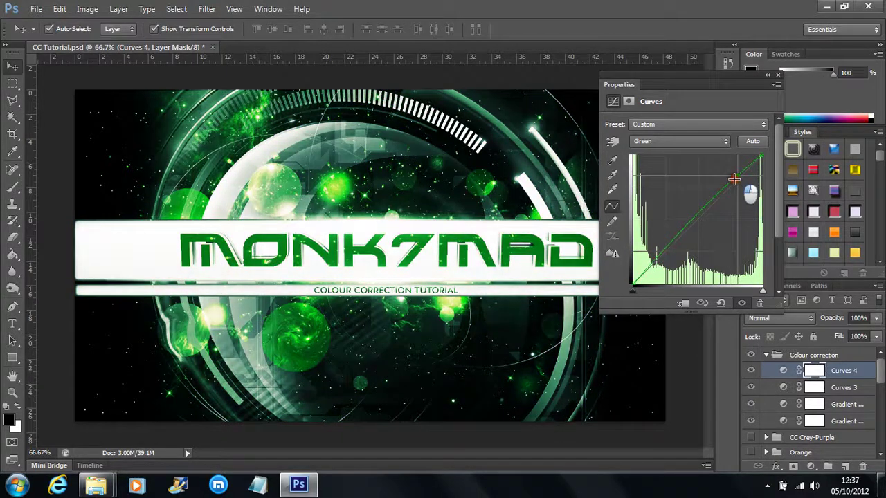
{"action": "left_click_drag", "start_coordinate": [705, 211], "coordinate": [678, 246]}
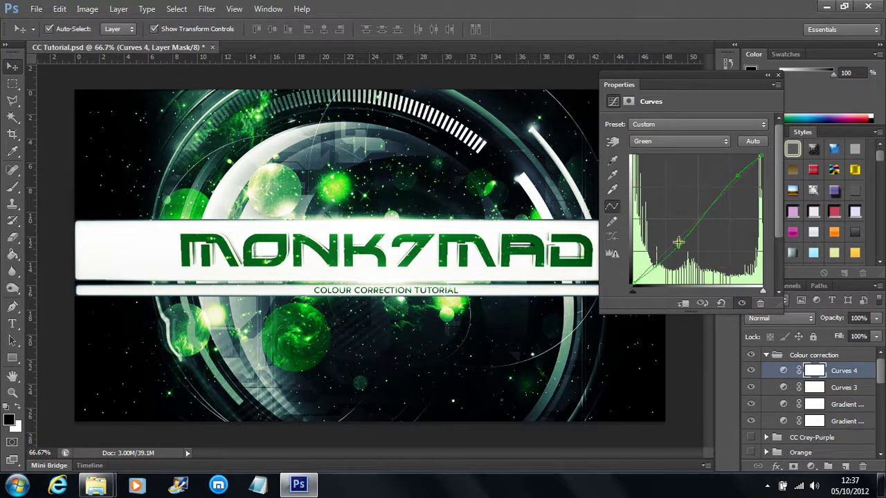
{"action": "left_click", "coordinate": [700, 142]}
Bend the Blue channel curve up in the upper tones and down in the shadows, then re-dock Properties
{"action": "left_click", "coordinate": [669, 190]}
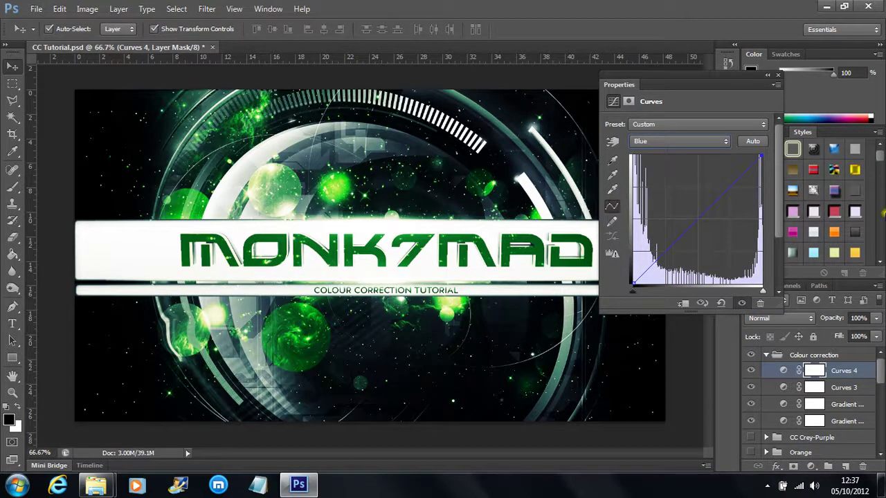
{"action": "mouse_move", "coordinate": [742, 179]}
{"action": "left_mouse_down"}
{"action": "mouse_move", "coordinate": [748, 170]}
{"action": "mouse_move", "coordinate": [733, 167]}
{"action": "left_mouse_up"}
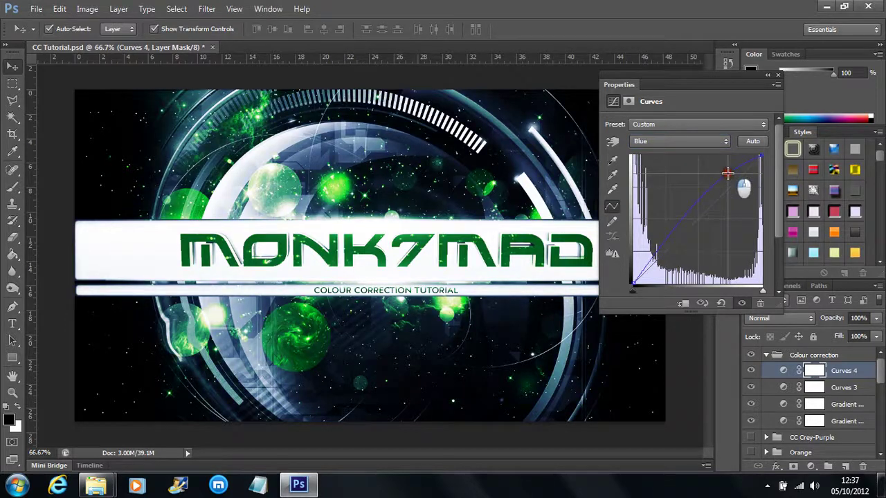
{"action": "left_click_drag", "start_coordinate": [727, 173], "coordinate": [727, 180]}
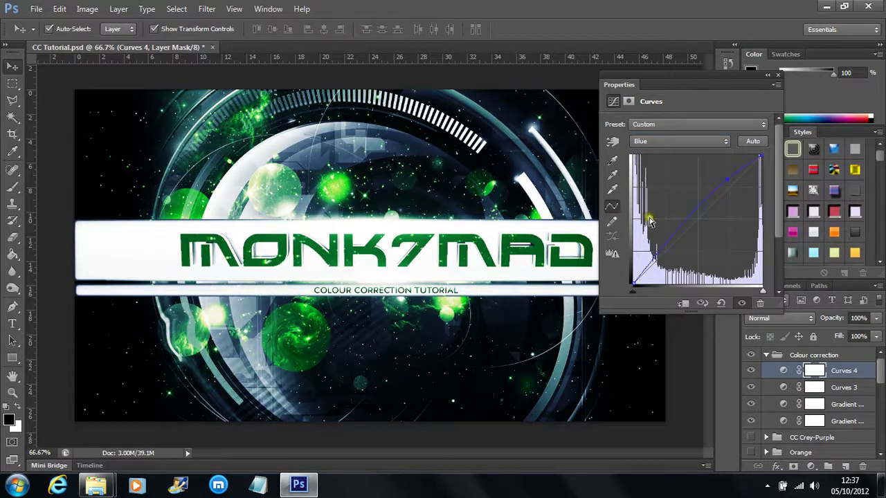
{"action": "left_click", "coordinate": [688, 231]}
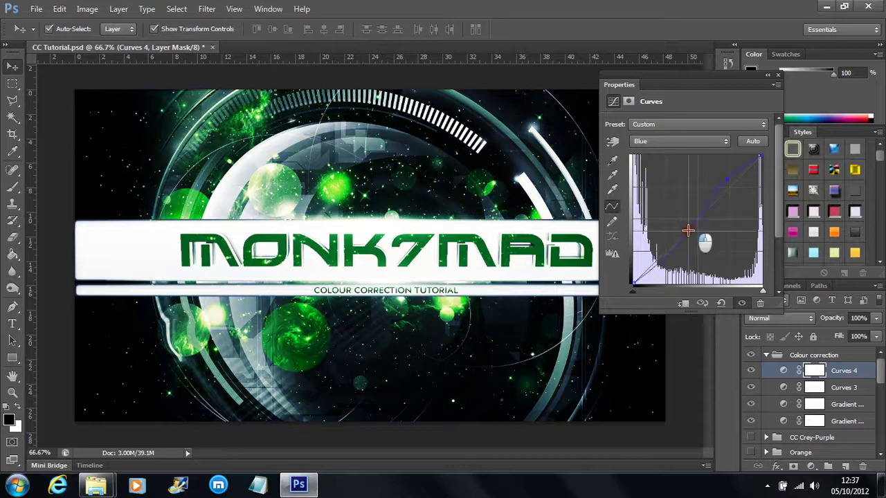
{"action": "left_click_drag", "start_coordinate": [688, 231], "coordinate": [690, 243]}
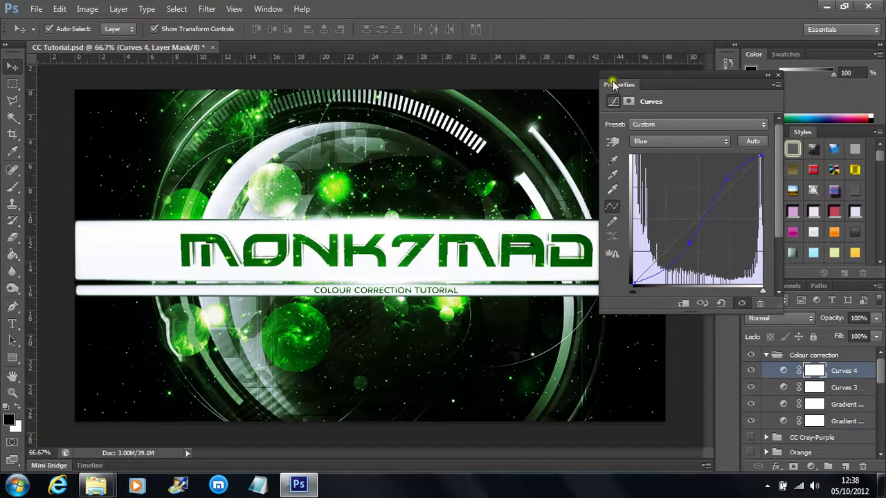
{"action": "left_click_drag", "start_coordinate": [617, 84], "coordinate": [818, 138]}
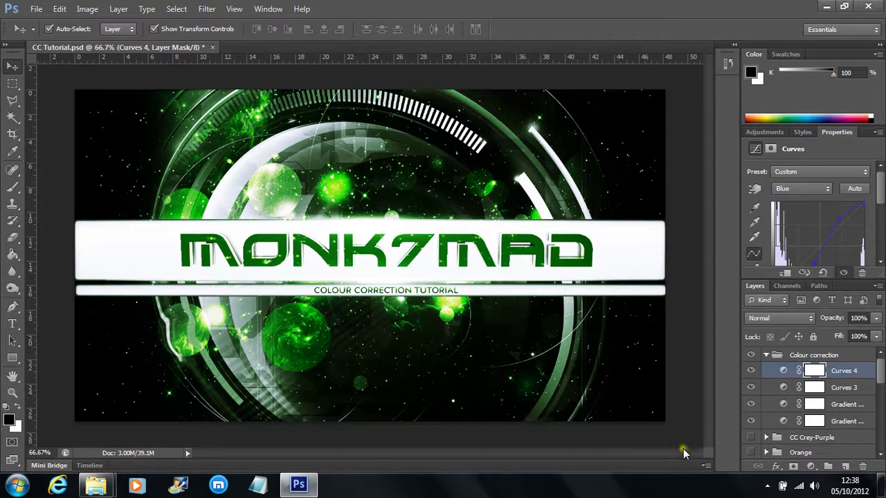
Add a Brightness/Contrast layer set to Brightness 5 and Contrast 25
{"action": "left_click", "coordinate": [812, 467]}
{"action": "left_click", "coordinate": [812, 237]}
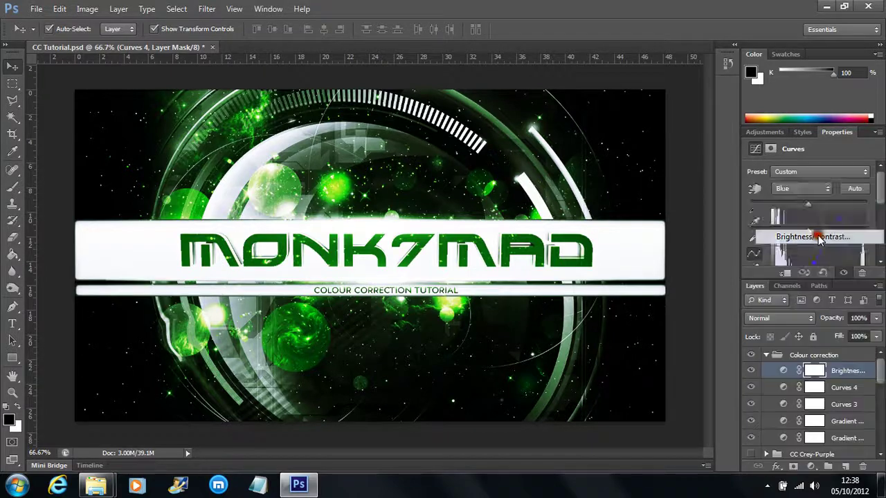
{"action": "left_click_drag", "start_coordinate": [808, 205], "coordinate": [824, 234]}
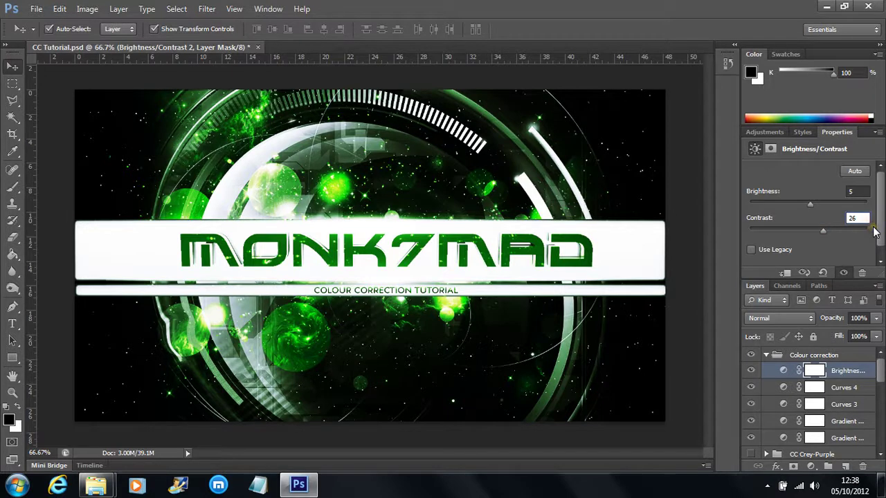
{"action": "key", "text": "Return"}
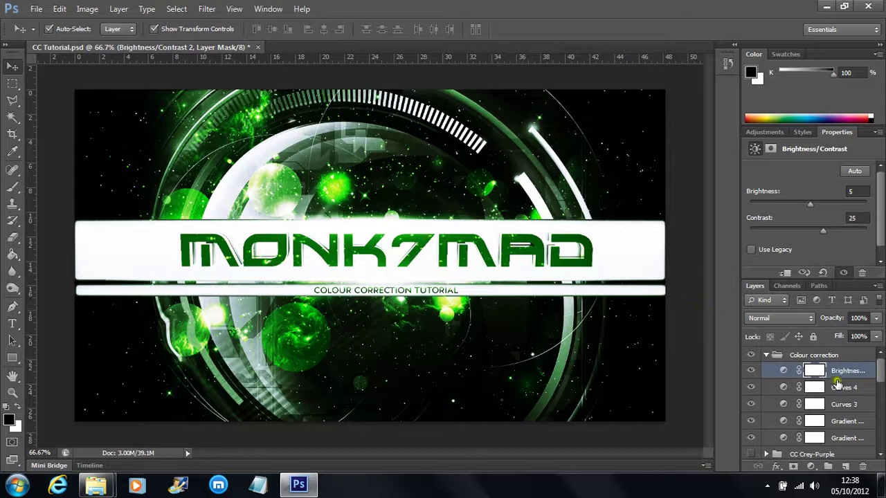
Add a Pattern fill layer using the fine diagonal line pattern
{"action": "left_click", "coordinate": [811, 465]}
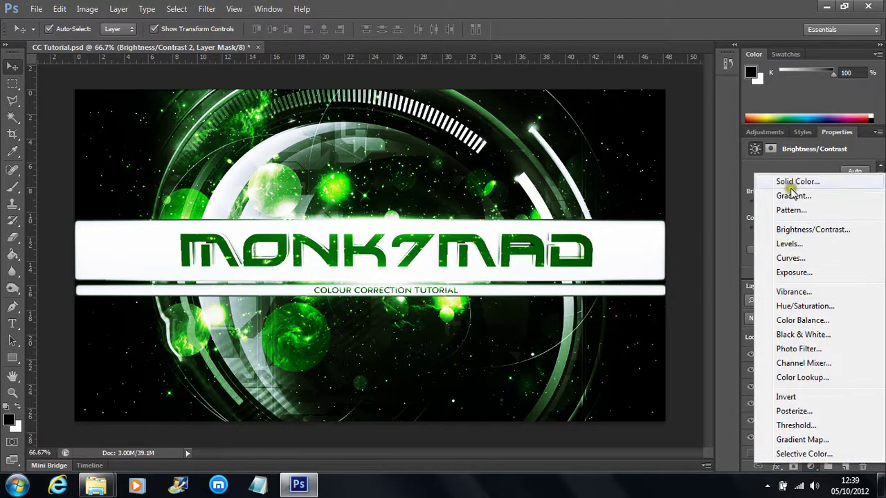
{"action": "left_click", "coordinate": [792, 210]}
{"action": "left_click", "coordinate": [383, 188]}
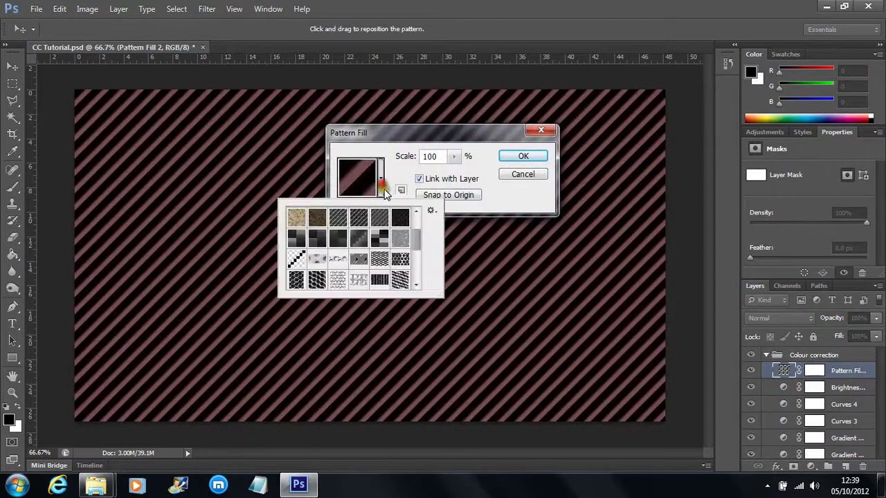
{"action": "left_click", "coordinate": [295, 259]}
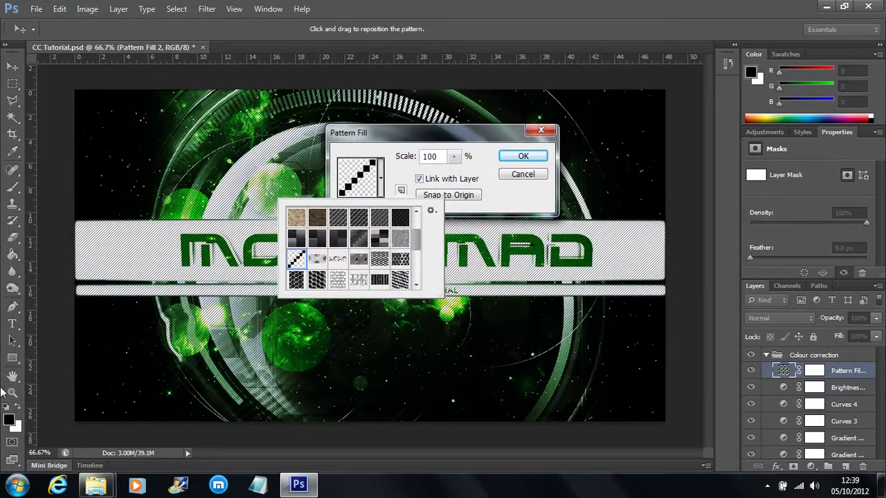
{"action": "left_click", "coordinate": [514, 156]}
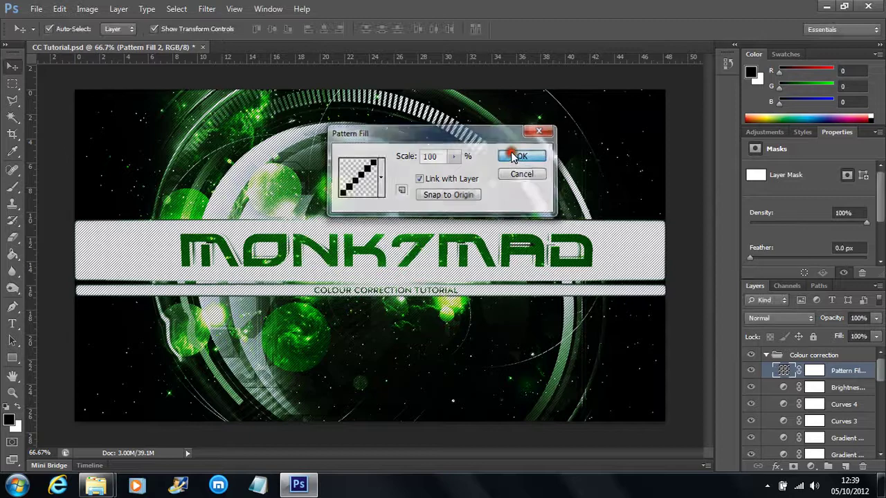
Blend the pattern layer as Overlay at 30% opacity
{"action": "left_click", "coordinate": [797, 317]}
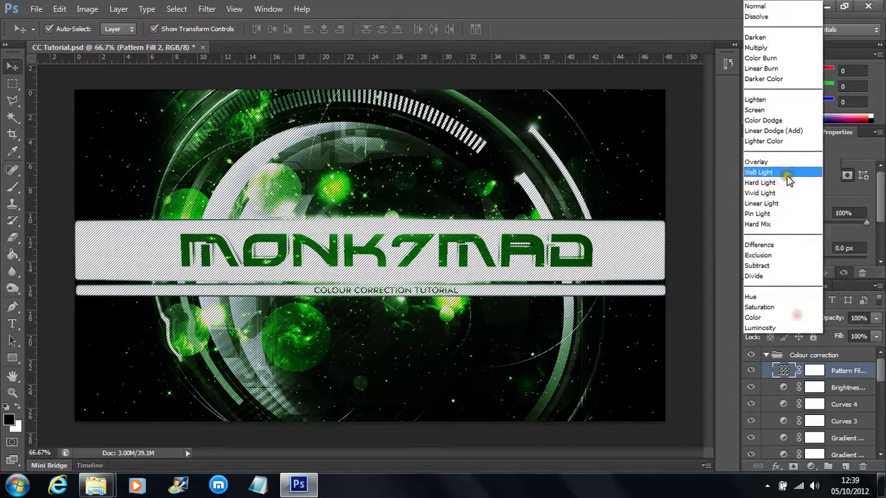
{"action": "left_click", "coordinate": [768, 162]}
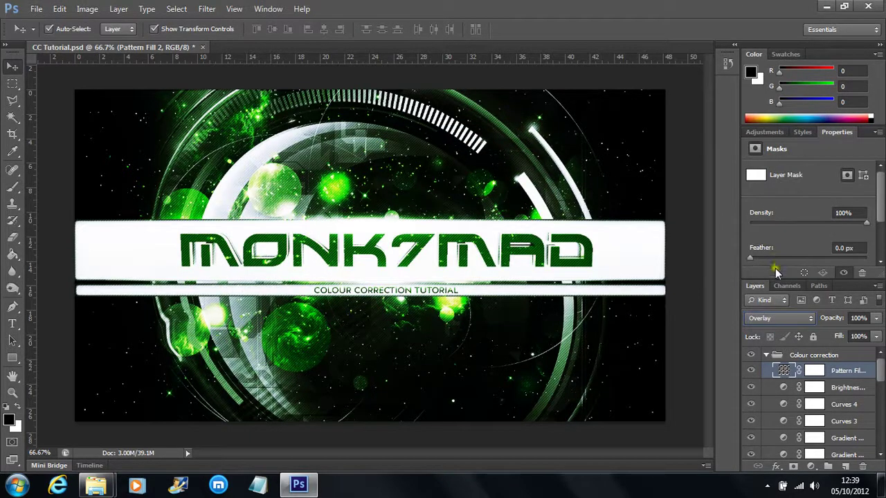
{"action": "left_click", "coordinate": [864, 320]}
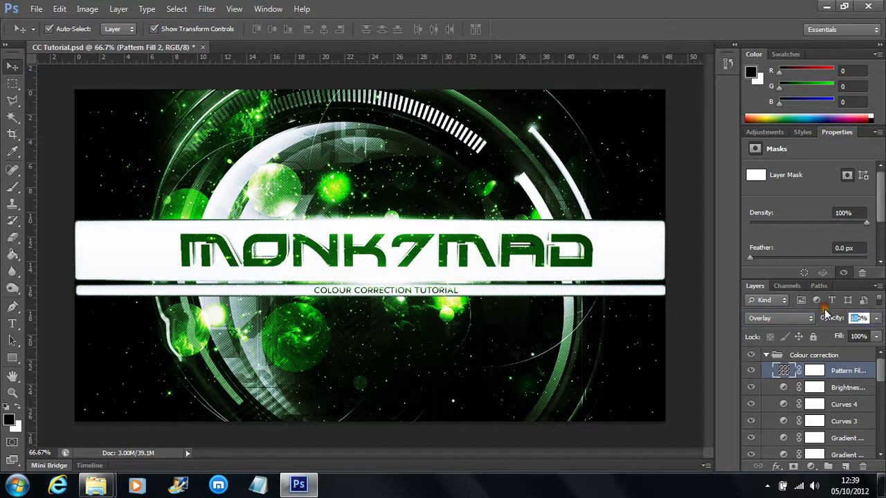
{"action": "type", "text": "30"}
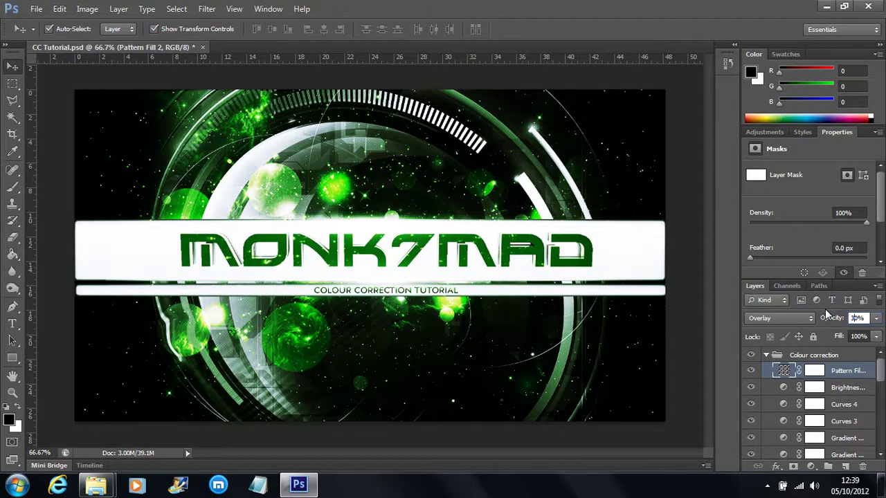
{"action": "left_click", "coordinate": [679, 253]}
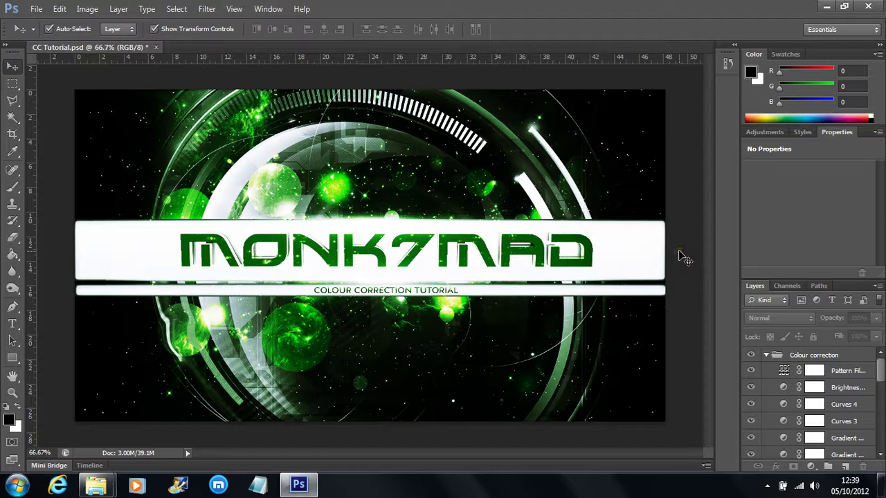
Add a Solid Color fill of mid-grey 5a5a5a above the Pattern Fill layer
{"action": "left_click", "coordinate": [833, 372]}
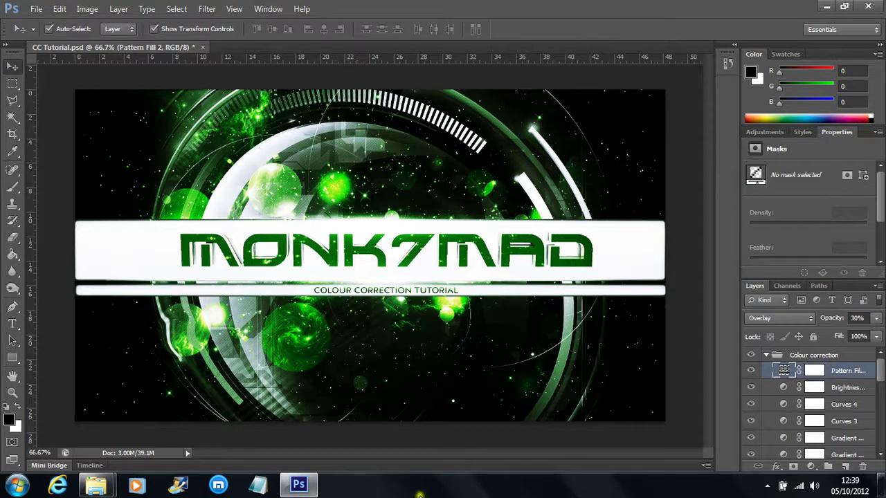
{"action": "left_click", "coordinate": [811, 467]}
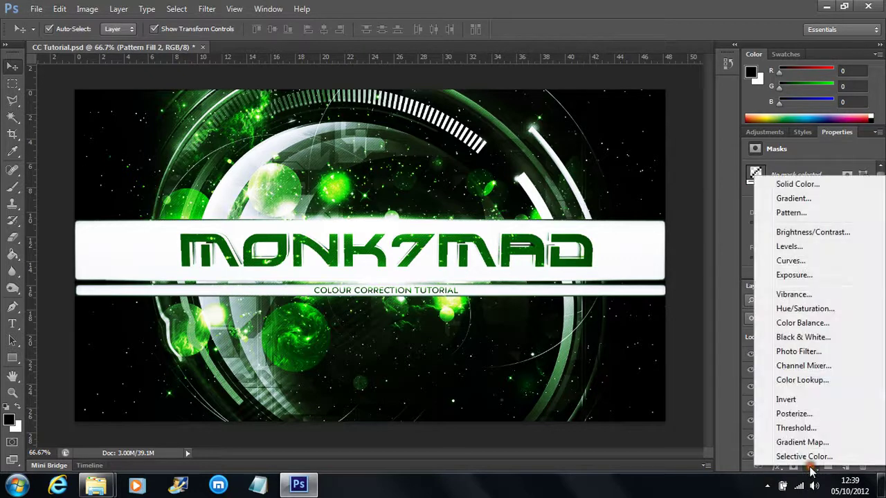
{"action": "left_click", "coordinate": [816, 184]}
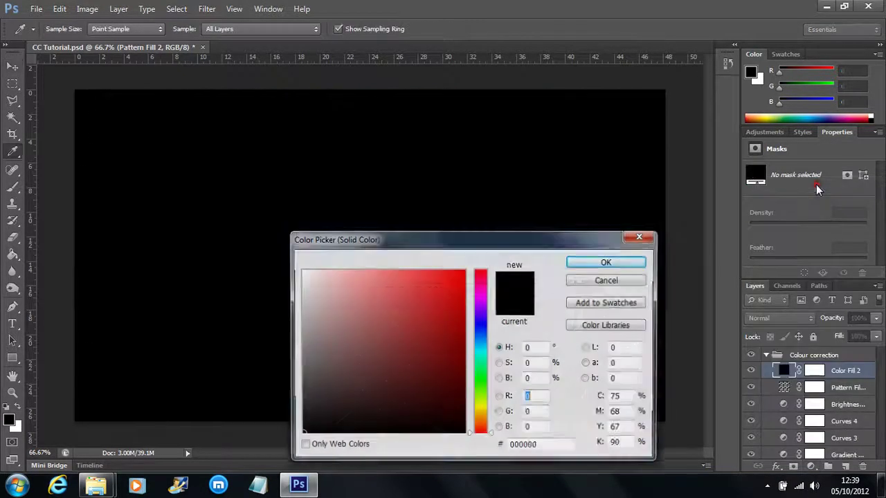
{"action": "mouse_move", "coordinate": [316, 371]}
{"action": "left_mouse_down"}
{"action": "mouse_move", "coordinate": [282, 383]}
{"action": "mouse_move", "coordinate": [279, 368]}
{"action": "mouse_move", "coordinate": [275, 376]}
{"action": "left_mouse_up"}
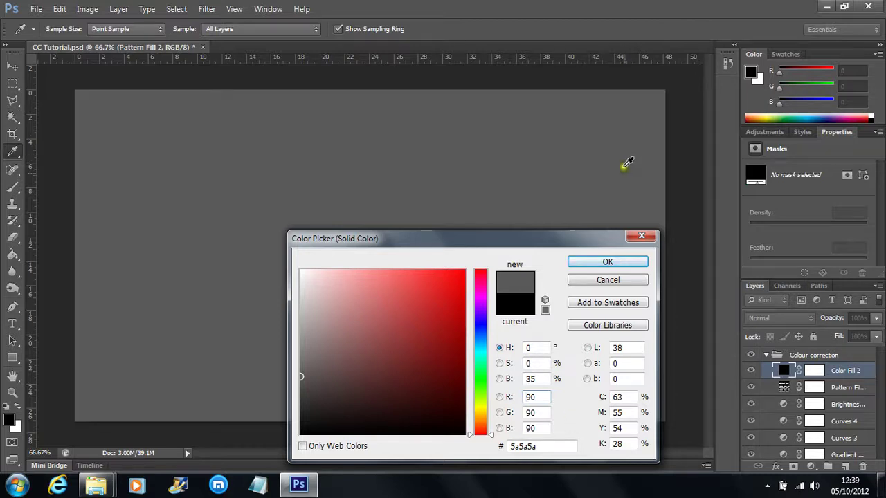
{"action": "left_click", "coordinate": [625, 262]}
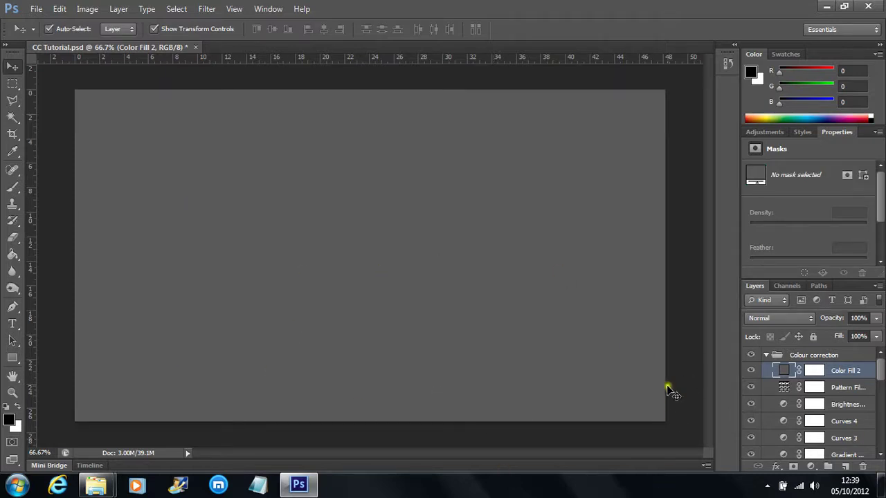
Blend Color Fill 2 as Lighten and set its opacity to about 85%
{"action": "left_click", "coordinate": [783, 319]}
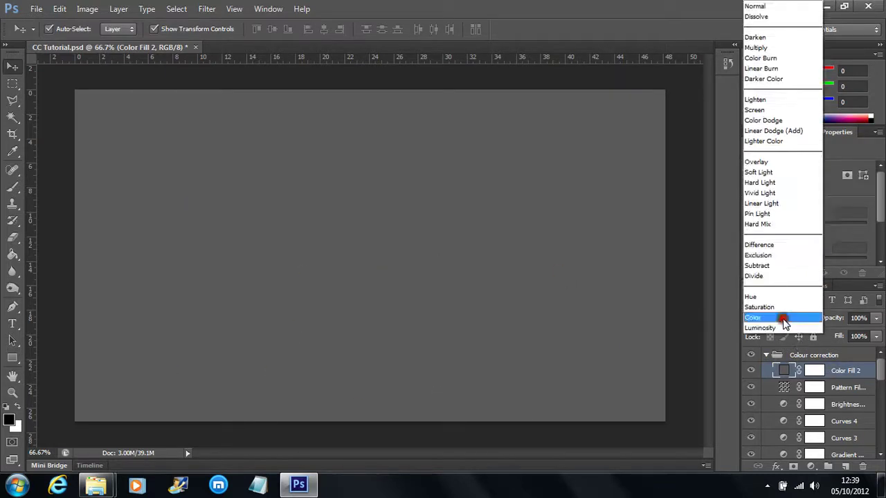
{"action": "left_click", "coordinate": [771, 102]}
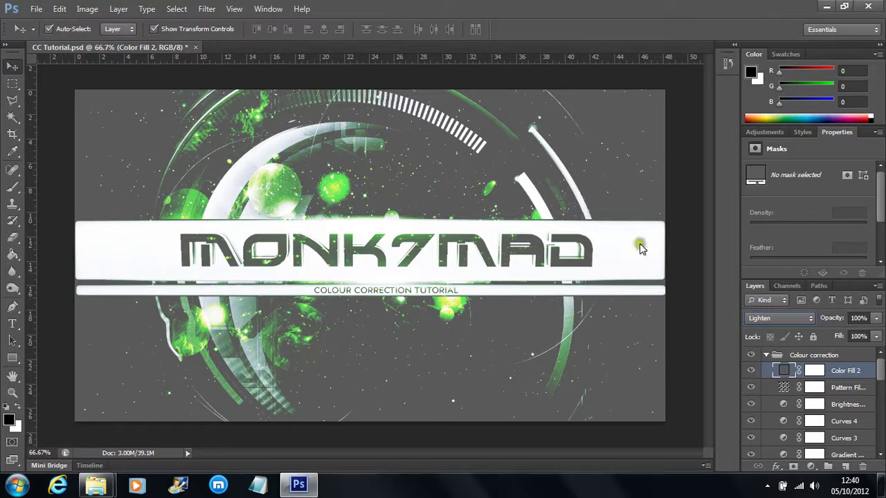
{"action": "left_click", "coordinate": [877, 317]}
{"action": "left_click", "coordinate": [850, 333]}
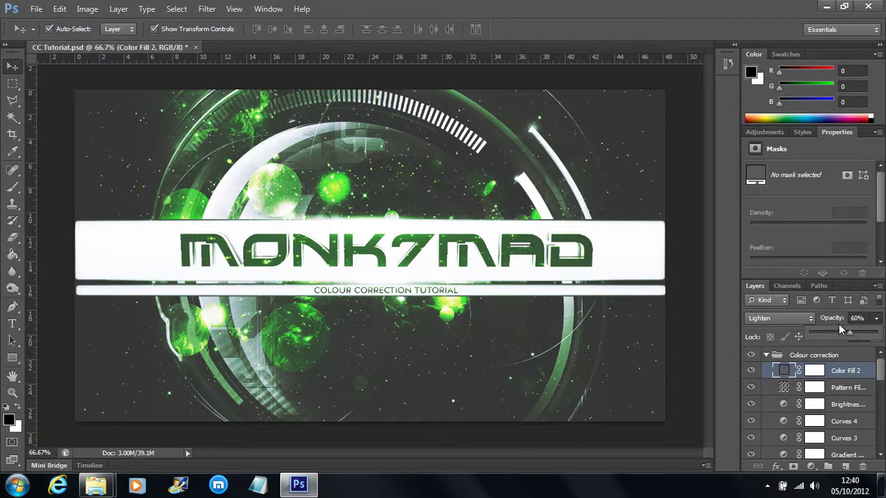
{"action": "left_click_drag", "start_coordinate": [850, 333], "coordinate": [867, 356]}
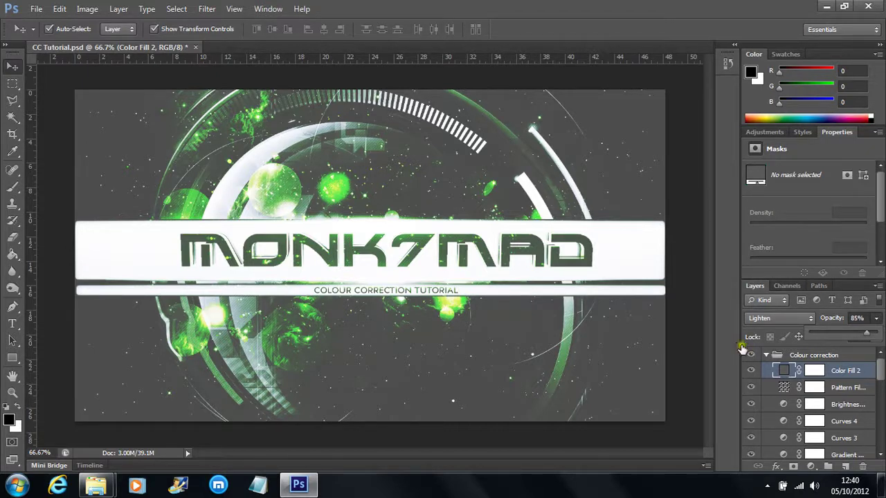
{"action": "double_click", "coordinate": [784, 370]}
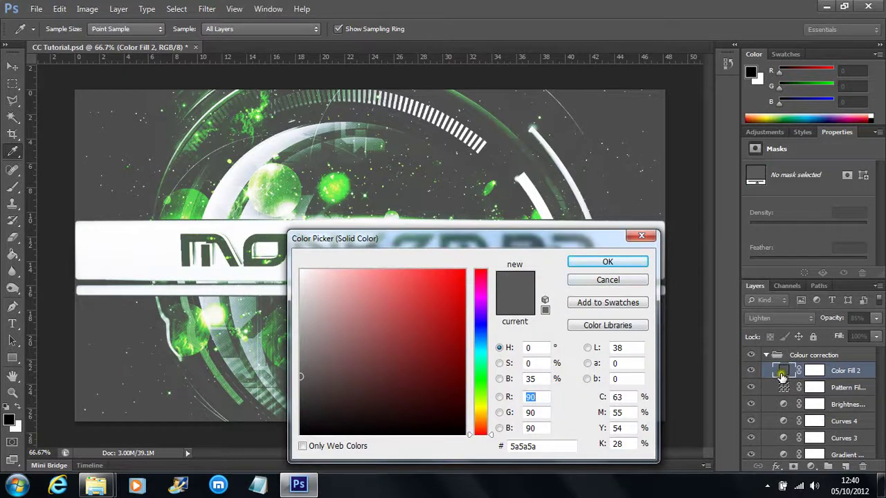
Change Color Fill 2 to a darker grey, 4a4a4a (RGB 74, 74, 74)
{"action": "left_click", "coordinate": [301, 398]}
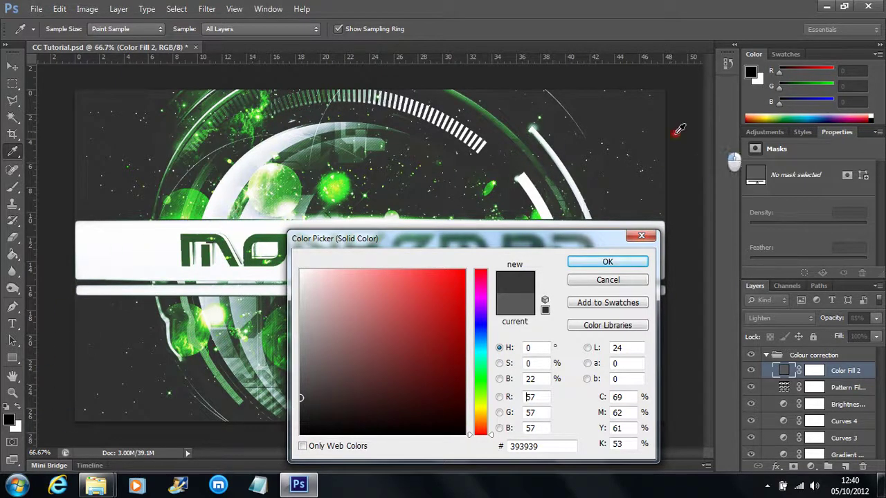
{"action": "left_click_drag", "start_coordinate": [394, 432], "coordinate": [311, 445]}
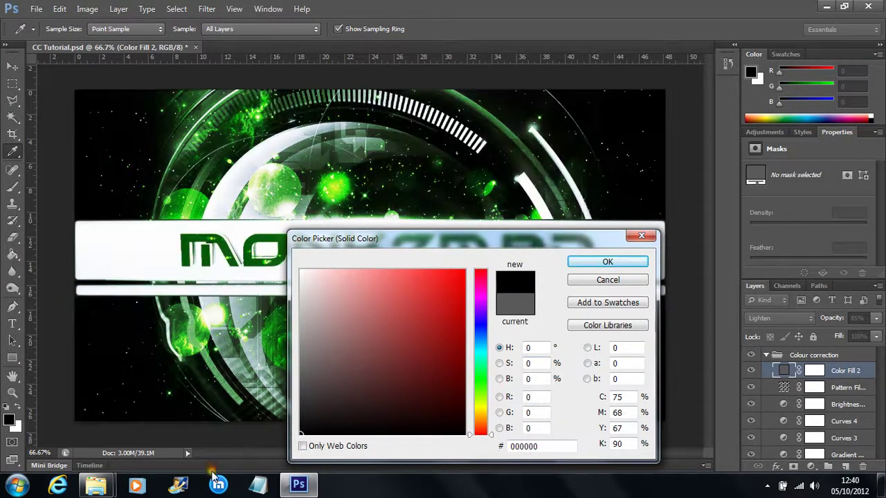
{"action": "left_click_drag", "start_coordinate": [394, 410], "coordinate": [302, 404]}
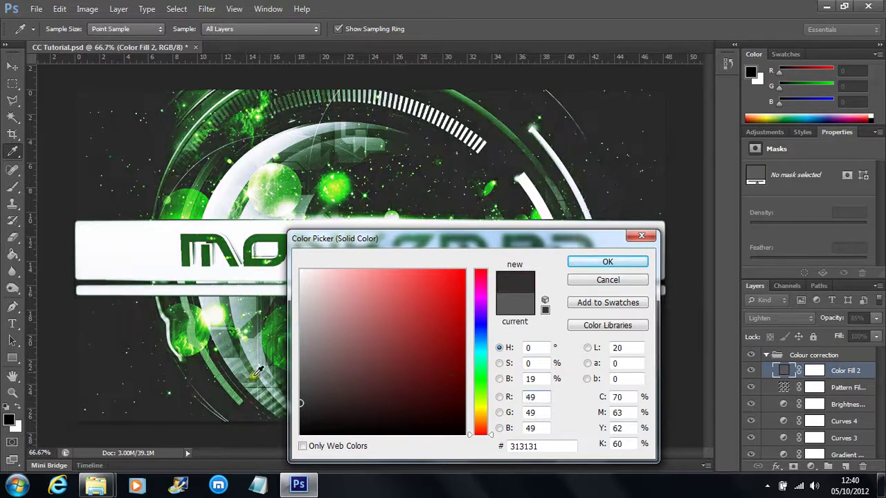
{"action": "mouse_move", "coordinate": [325, 374]}
{"action": "left_mouse_down"}
{"action": "mouse_move", "coordinate": [301, 385]}
{"action": "mouse_move", "coordinate": [301, 320]}
{"action": "mouse_move", "coordinate": [325, 302]}
{"action": "mouse_move", "coordinate": [264, 270]}
{"action": "left_mouse_up"}
{"action": "mouse_move", "coordinate": [374, 330]}
{"action": "left_mouse_down"}
{"action": "mouse_move", "coordinate": [276, 346]}
{"action": "mouse_move", "coordinate": [326, 367]}
{"action": "mouse_move", "coordinate": [324, 377]}
{"action": "mouse_move", "coordinate": [298, 387]}
{"action": "mouse_move", "coordinate": [325, 388]}
{"action": "mouse_move", "coordinate": [294, 407]}
{"action": "mouse_move", "coordinate": [328, 402]}
{"action": "mouse_move", "coordinate": [292, 395]}
{"action": "mouse_move", "coordinate": [302, 406]}
{"action": "left_mouse_up"}
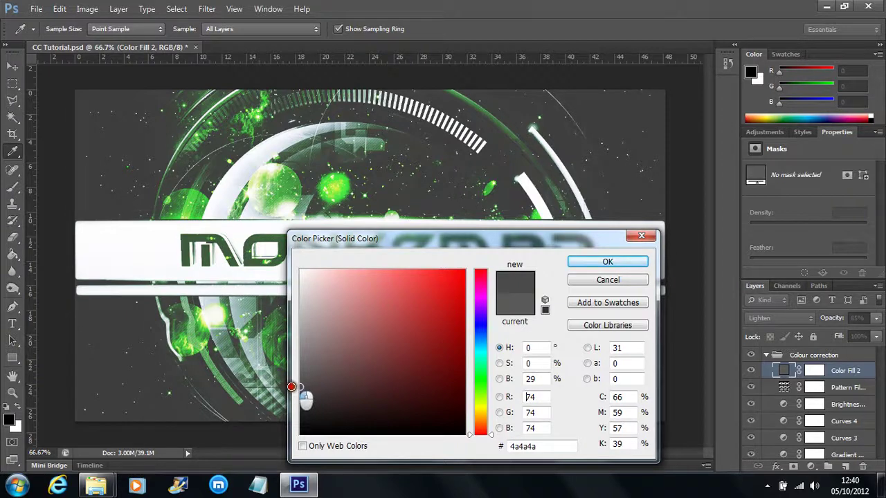
{"action": "left_click", "coordinate": [641, 261]}
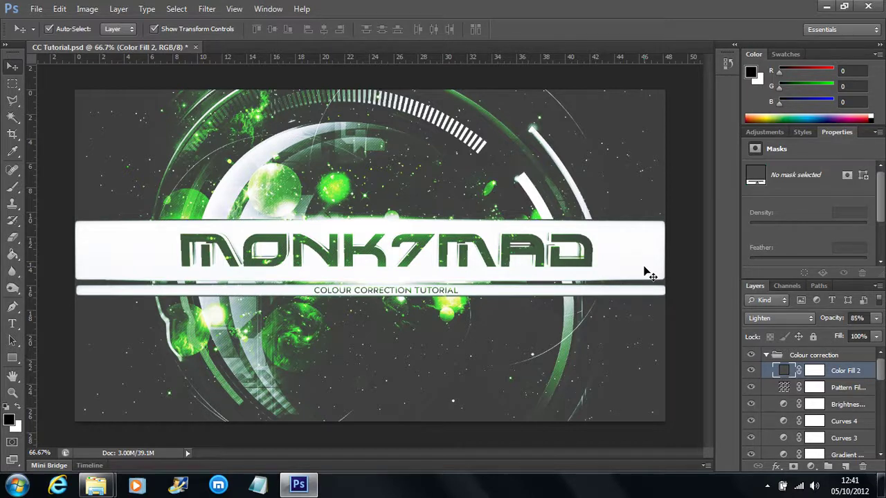
Collapse the Colour correction group and toggle its visibility to compare the original blue banner with the green one
{"action": "left_click", "coordinate": [767, 356]}
{"action": "left_click", "coordinate": [751, 355]}
{"action": "left_click", "coordinate": [753, 356]}
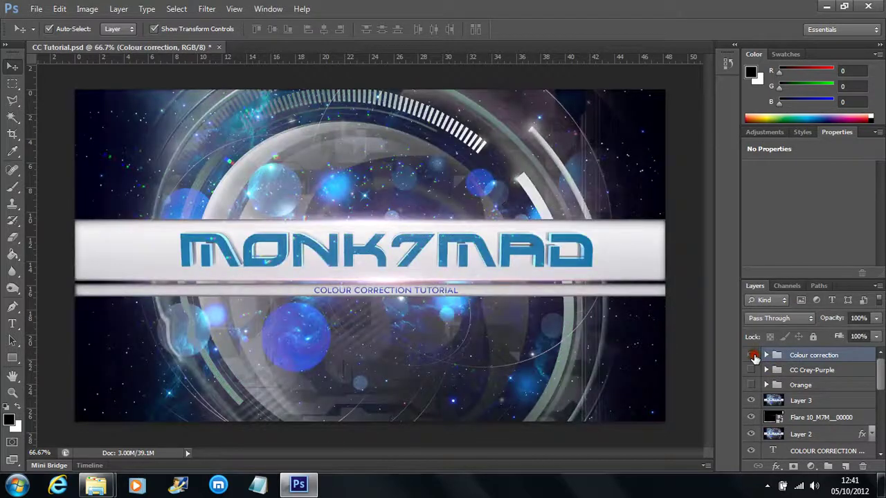